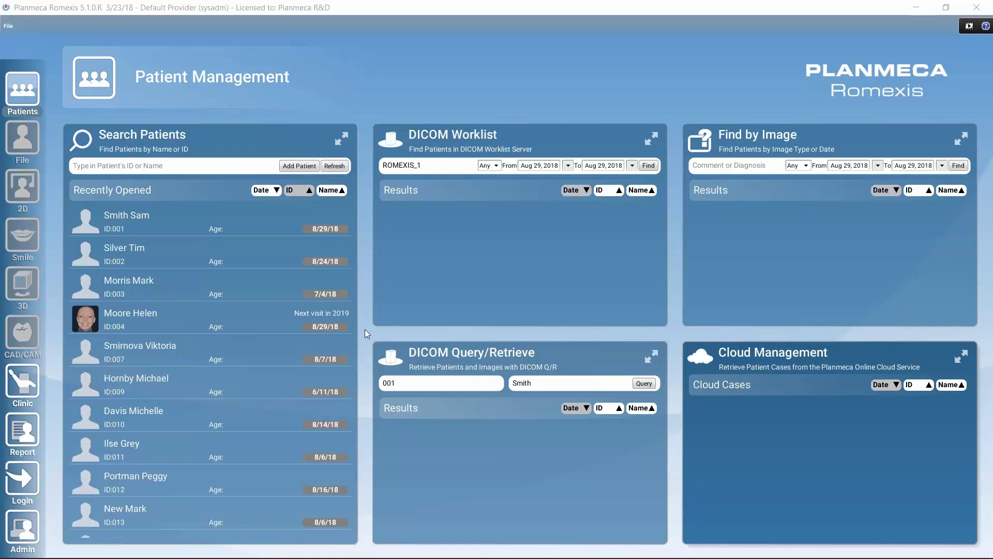
Open the first patient in the recently opened list and show their 2D images as a detailed list
{"action": "left_click", "coordinate": [125, 222]}
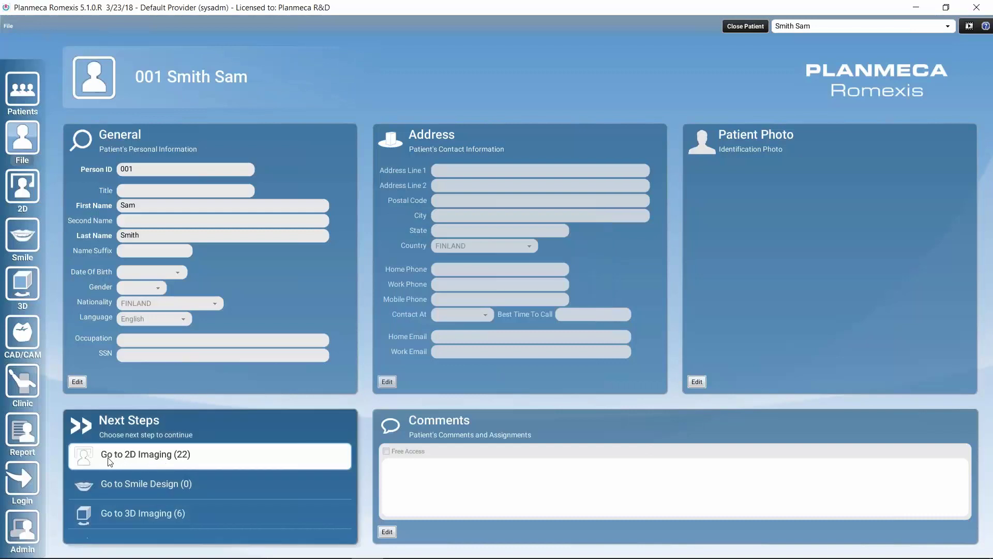
{"action": "left_click", "coordinate": [125, 455]}
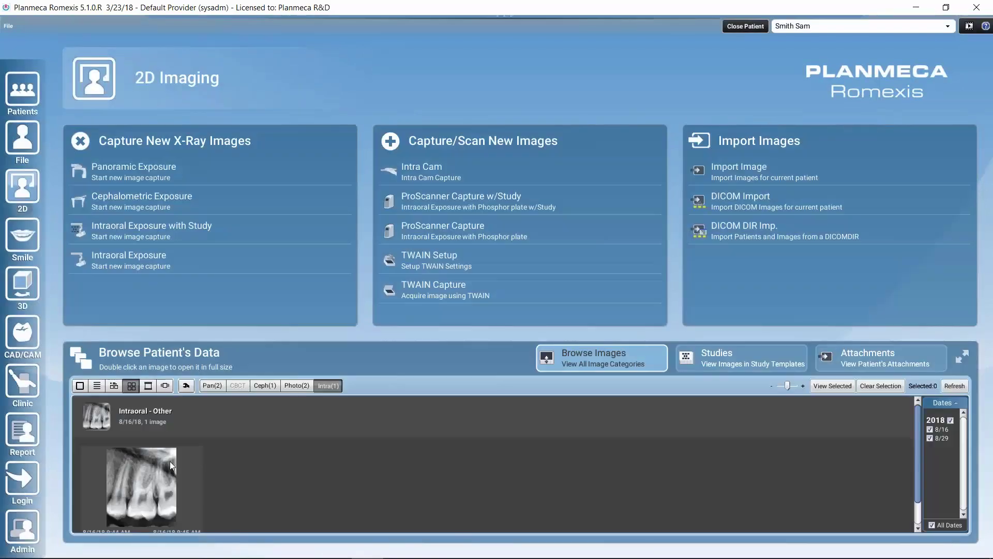
{"action": "left_click", "coordinate": [97, 386]}
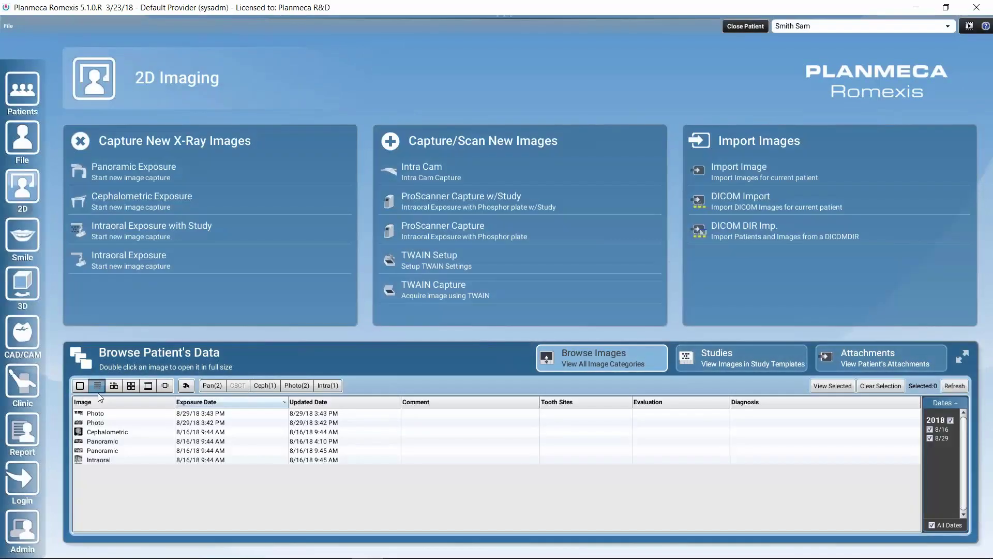
Open the lower panoramic image and the intraoral image from 8/16/18 together for viewing
{"action": "left_click", "coordinate": [94, 453]}
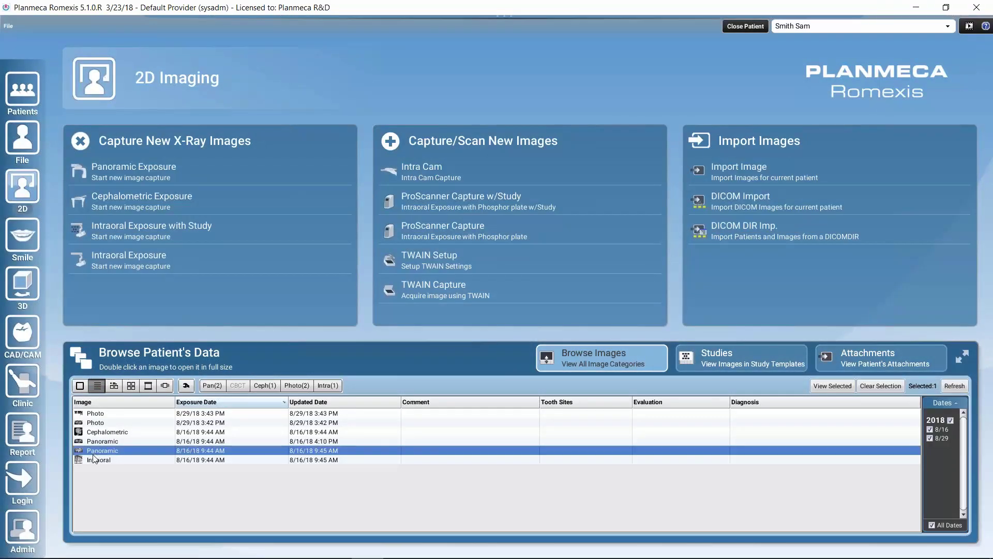
{"action": "left_click", "coordinate": [101, 459], "text": "ctrl"}
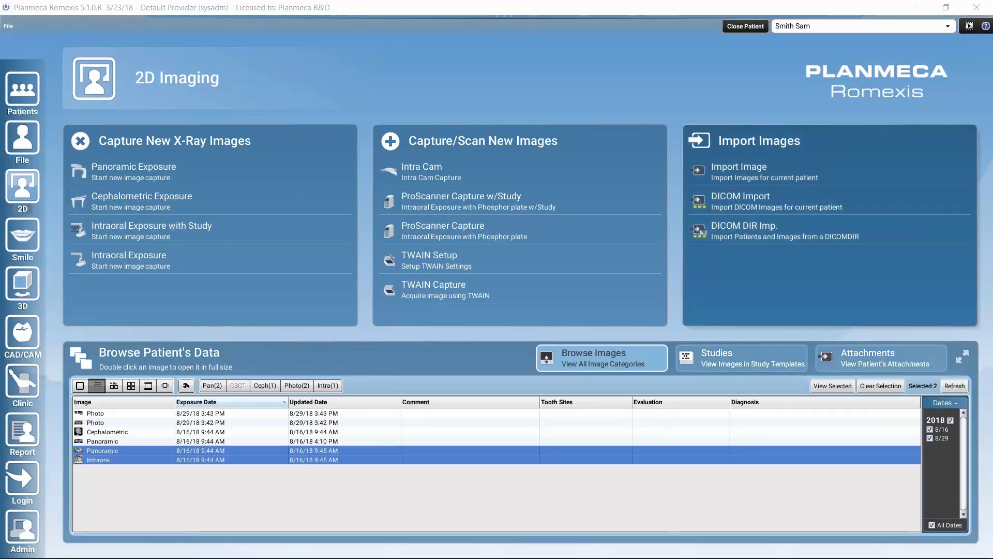
{"action": "left_click", "coordinate": [833, 387]}
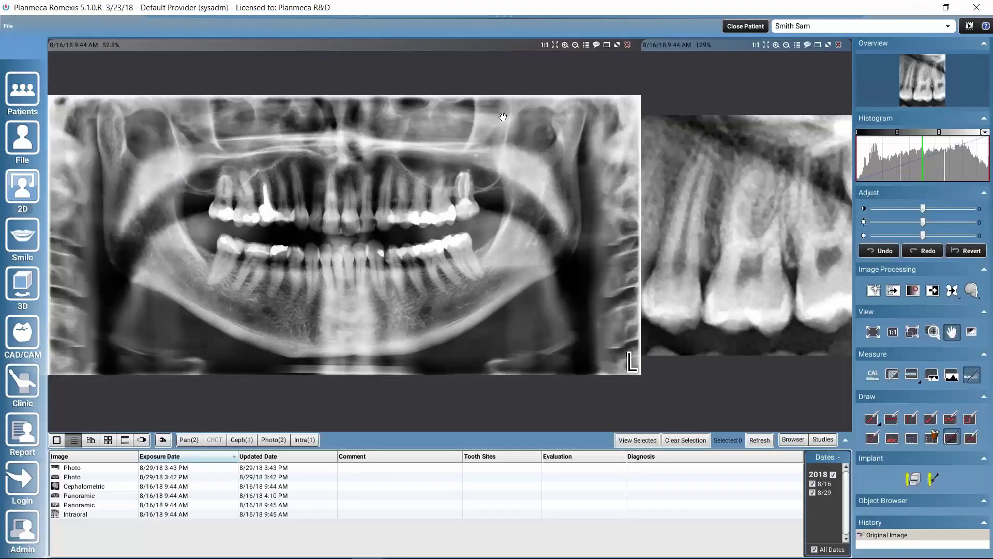
Arrange the two open images in the Print Editor with the "pan and intra" layout, and close the editor
{"action": "mouse_move", "coordinate": [509, 7]}
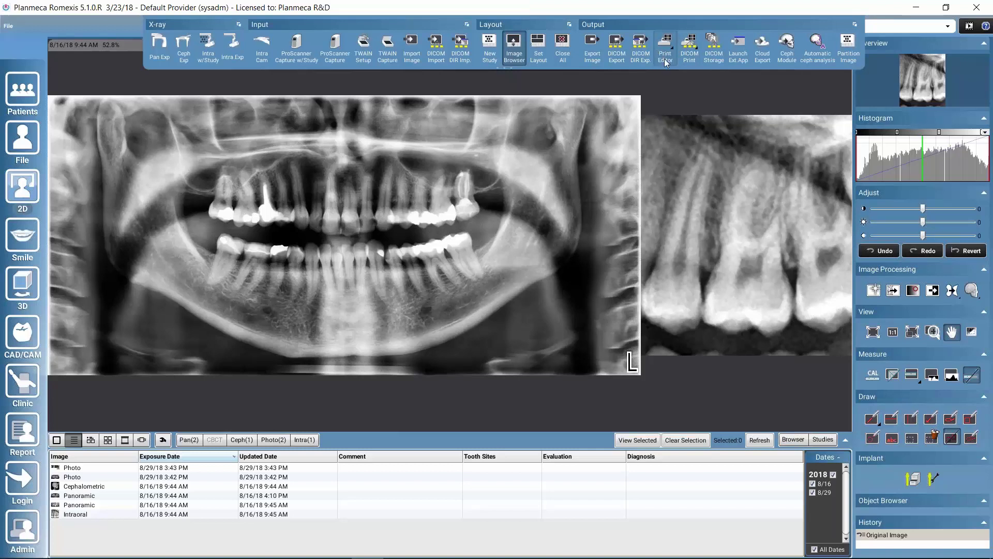
{"action": "left_click", "coordinate": [666, 48]}
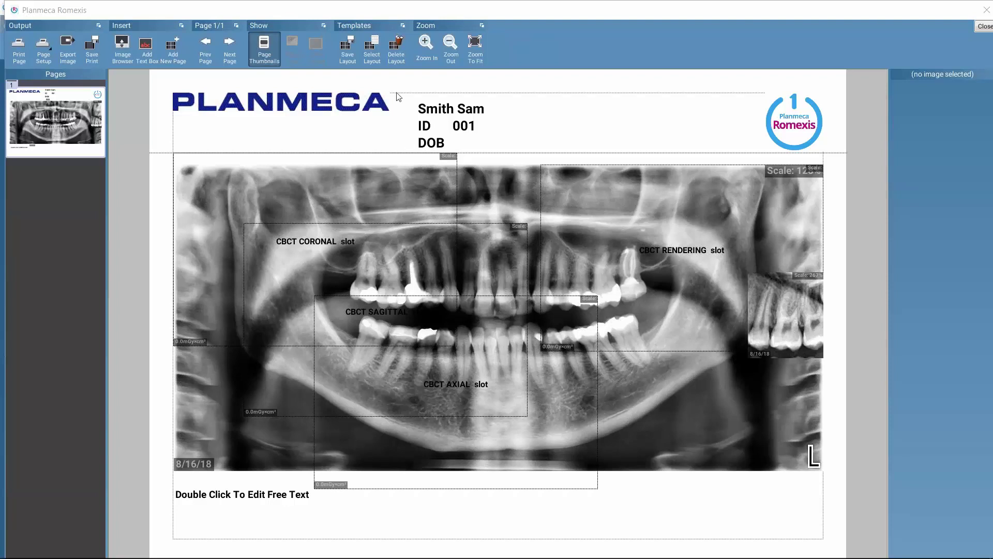
{"action": "left_click", "coordinate": [371, 49]}
{"action": "left_click", "coordinate": [379, 58]}
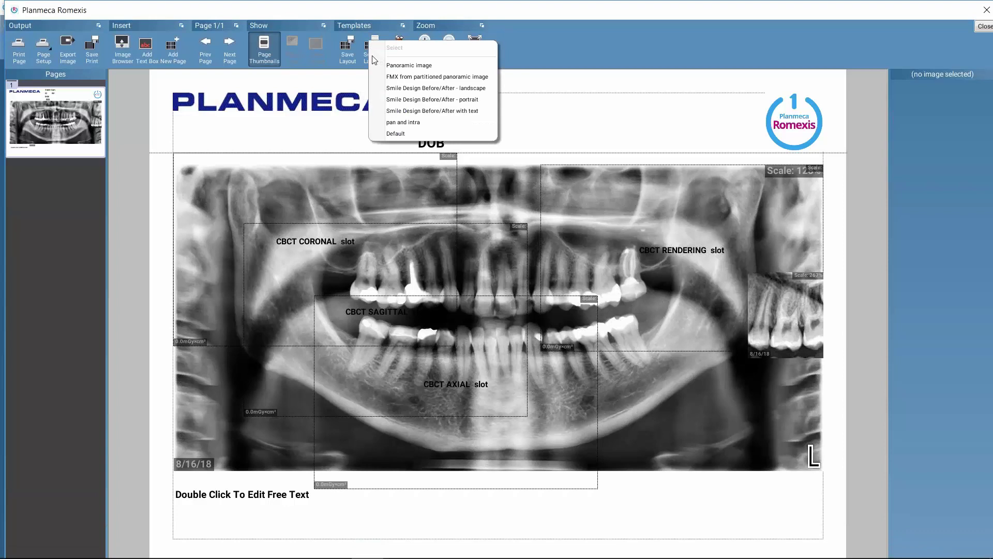
{"action": "left_click", "coordinate": [416, 126]}
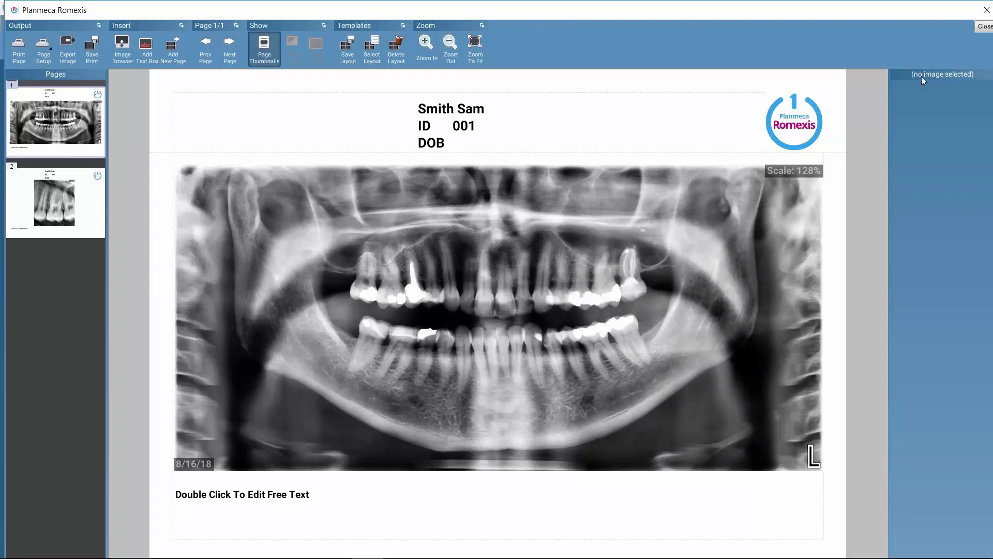
{"action": "left_click", "coordinate": [985, 26]}
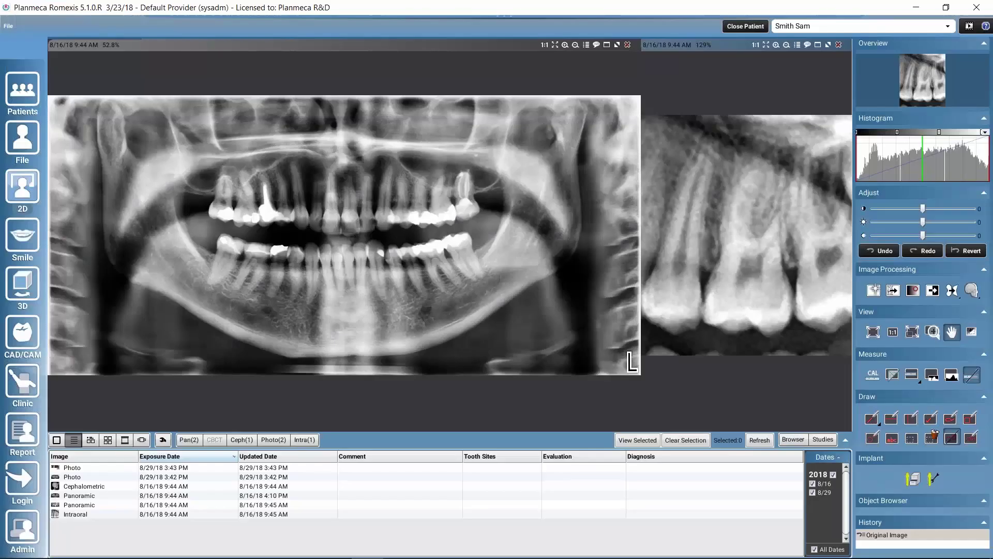
Open the patient's Ø8.0 × 8.0 cm CBCT volume from 10/28/10 and bring up its print view selection for the Print Editor
{"action": "left_click", "coordinate": [16, 291]}
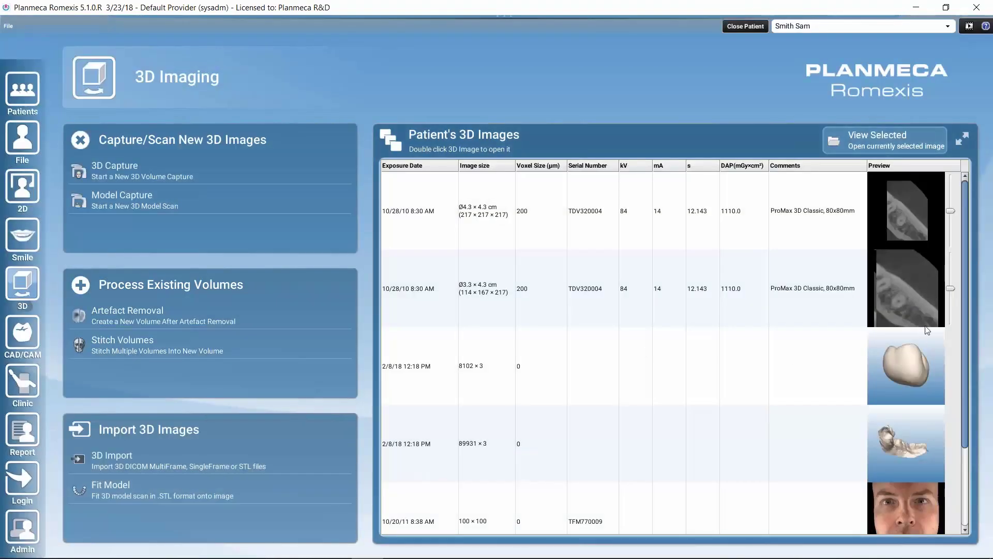
{"action": "double_click", "coordinate": [744, 481]}
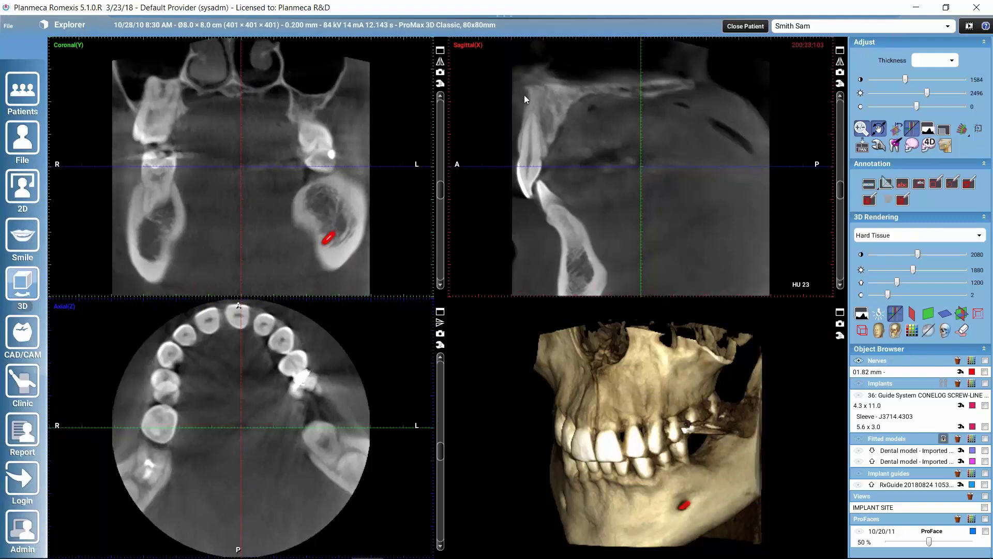
{"action": "mouse_move", "coordinate": [508, 15]}
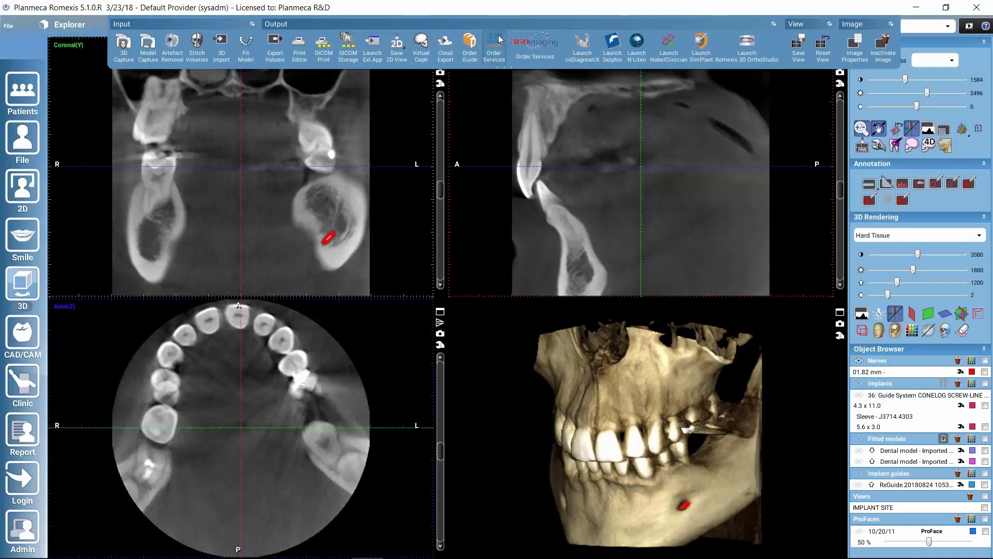
{"action": "left_click", "coordinate": [301, 60]}
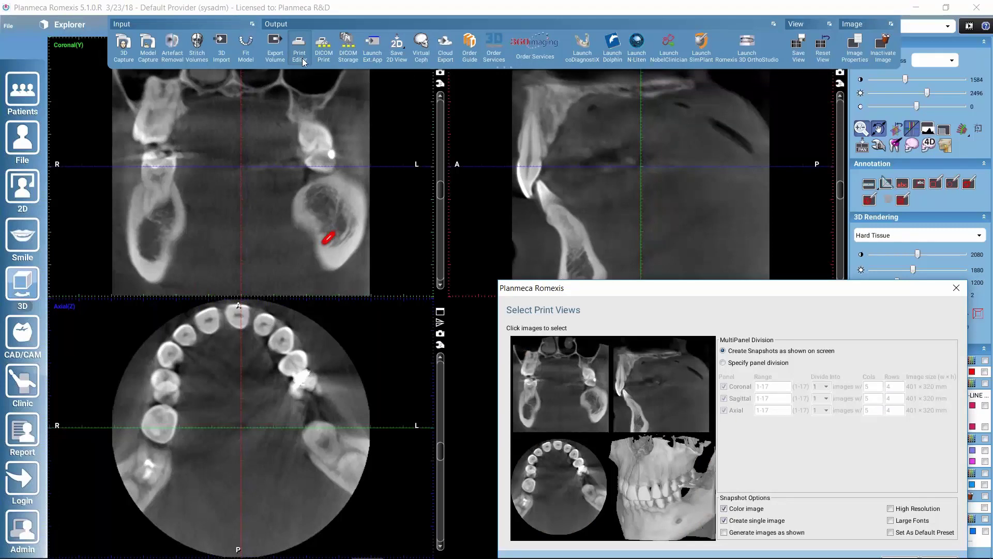
{"action": "left_click_drag", "start_coordinate": [598, 289], "coordinate": [512, 156]}
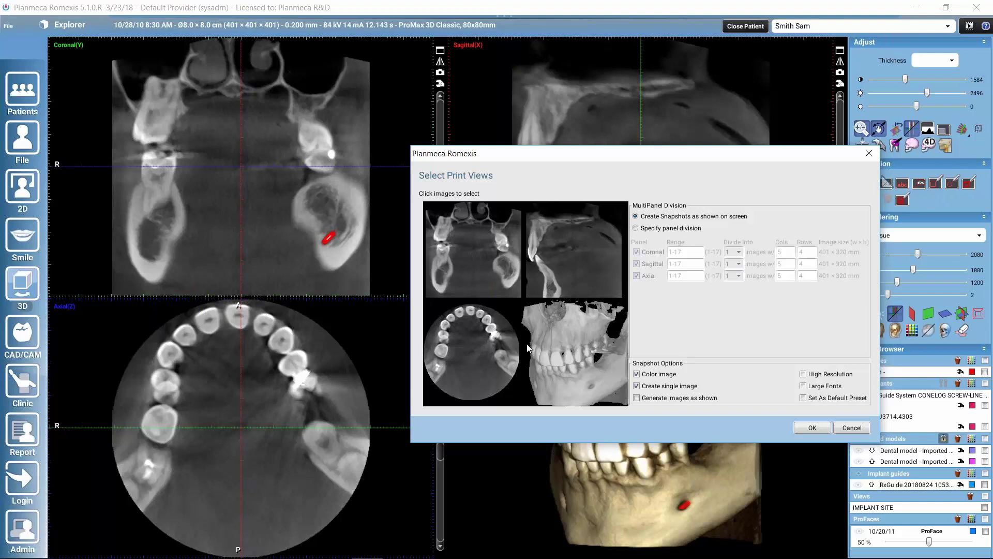
Toggle the rendering and sagittal print views, keeping all four views selected, and turn off Create single image
{"action": "left_click", "coordinate": [572, 353]}
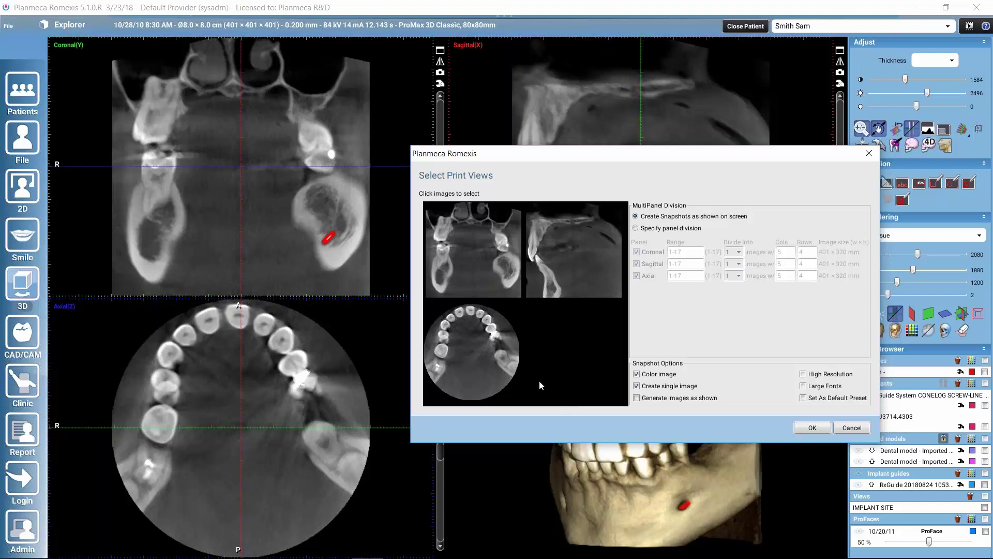
{"action": "left_click", "coordinate": [568, 273]}
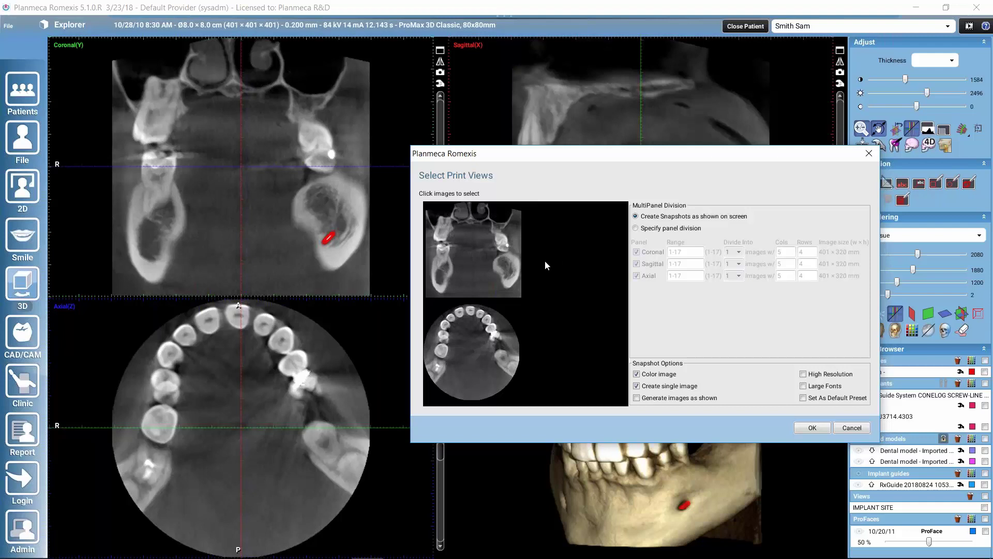
{"action": "left_click", "coordinate": [558, 248]}
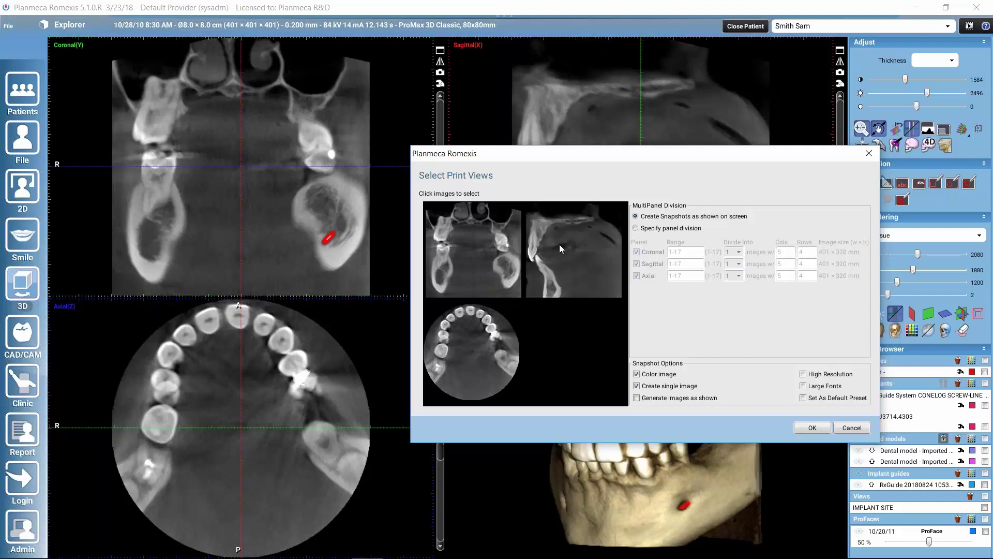
{"action": "left_click", "coordinate": [555, 345]}
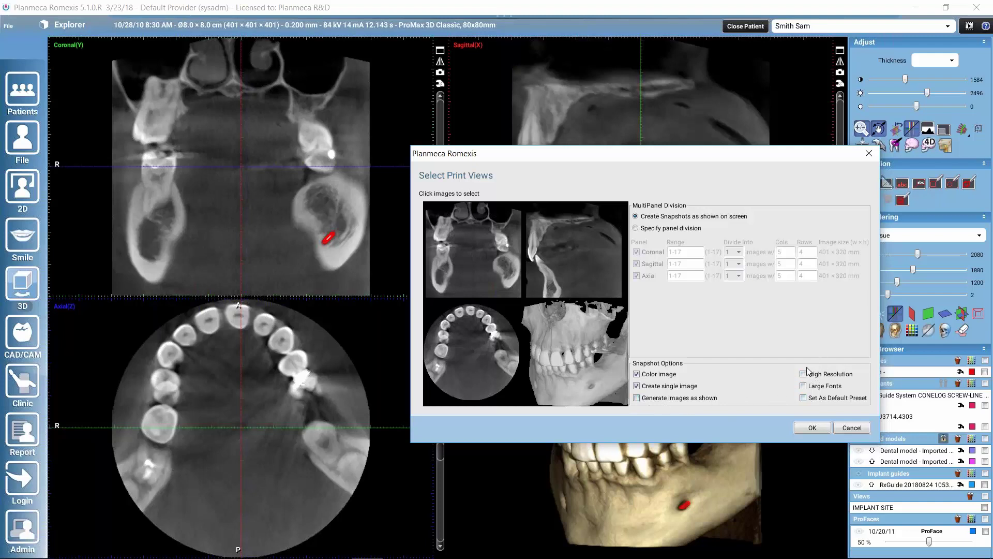
{"action": "left_click", "coordinate": [637, 386]}
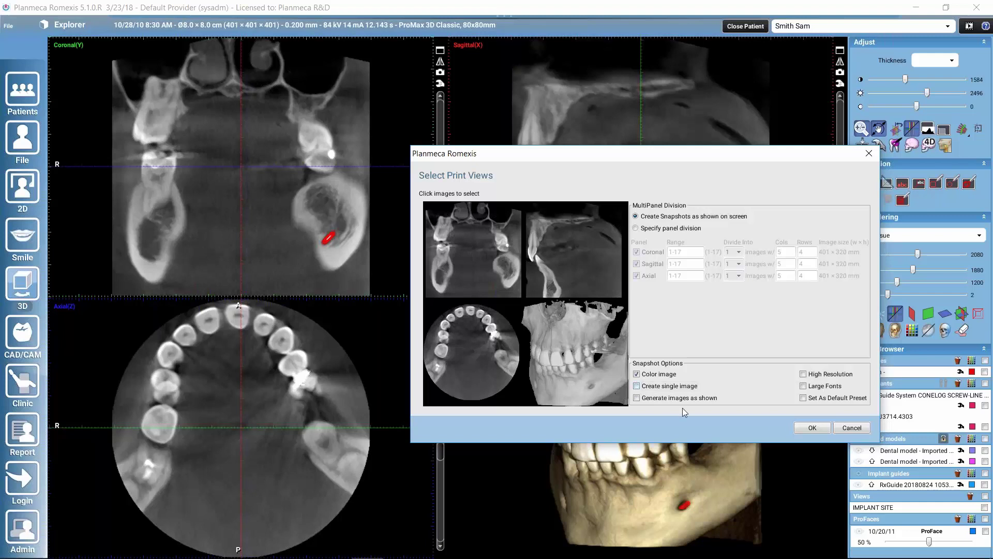
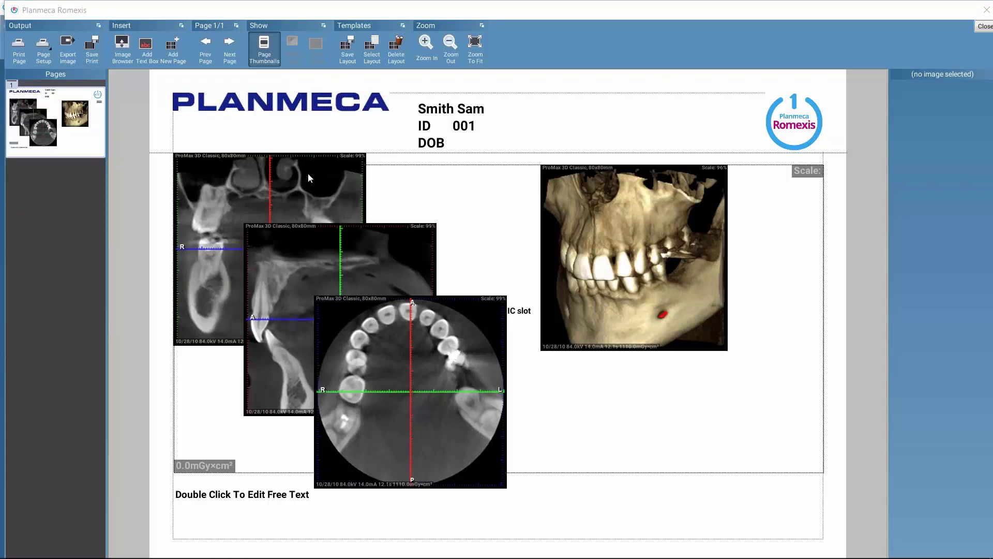
Insert the first 8/16/18 panoramic image into the print layout's panoramic slot and hide the image browser
{"action": "left_click", "coordinate": [123, 52]}
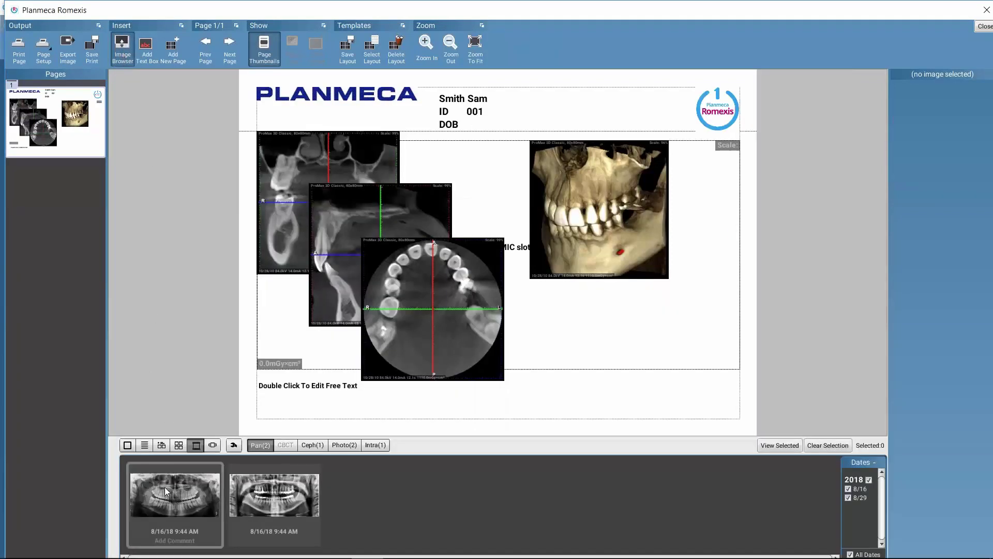
{"action": "mouse_move", "coordinate": [274, 498]}
{"action": "mouse_move", "coordinate": [180, 490]}
{"action": "mouse_move", "coordinate": [237, 499]}
{"action": "left_click", "coordinate": [157, 501]}
{"action": "double_click", "coordinate": [158, 501]}
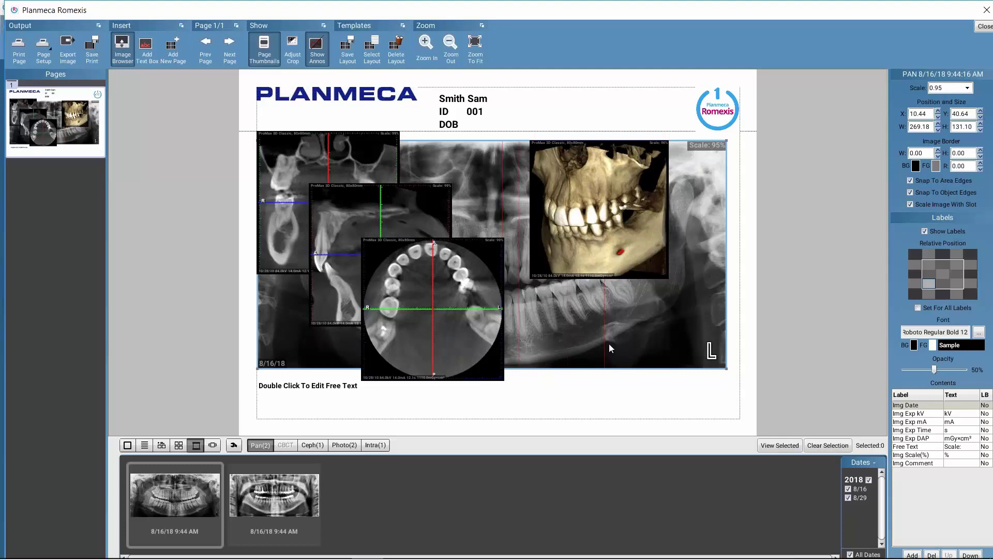
{"action": "mouse_move", "coordinate": [160, 490]}
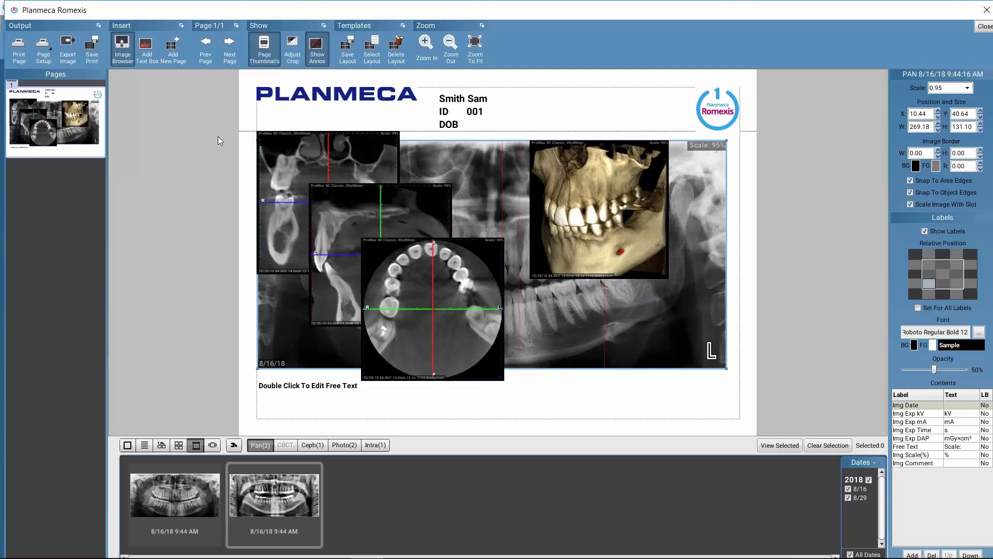
{"action": "left_click", "coordinate": [123, 56]}
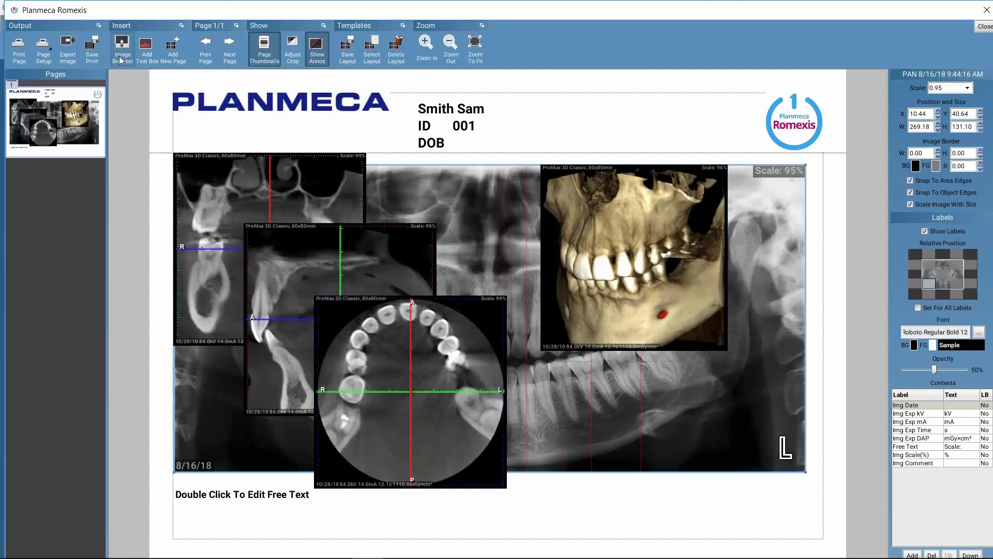
Accept the page setup and add a copy of the current page to the layout
{"action": "left_click", "coordinate": [42, 54]}
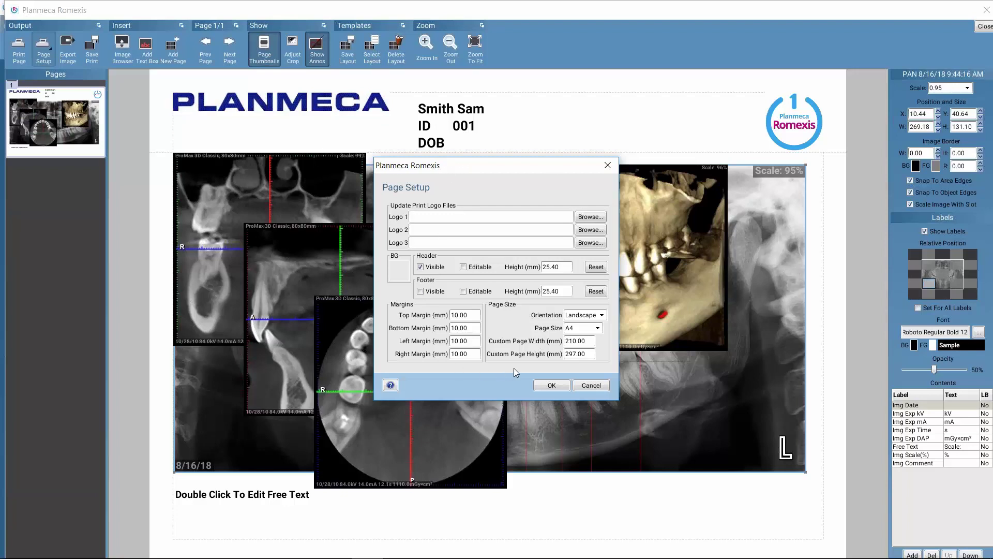
{"action": "left_click", "coordinate": [563, 388]}
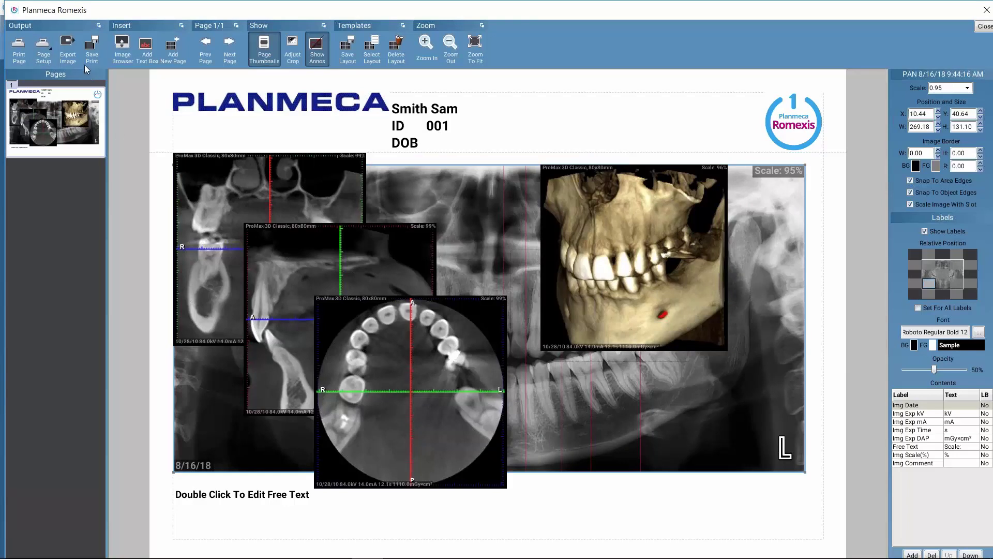
{"action": "left_click", "coordinate": [172, 50]}
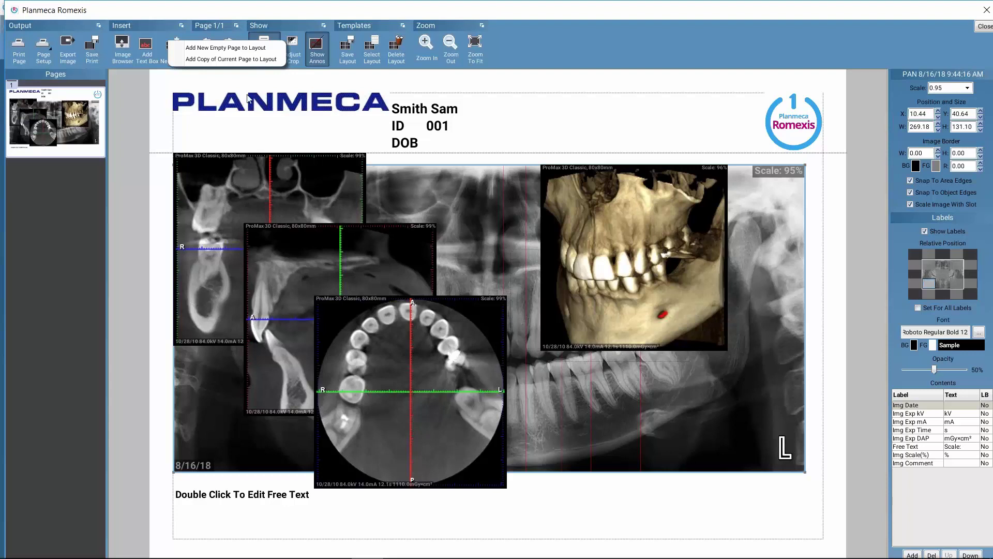
{"action": "left_click", "coordinate": [192, 59]}
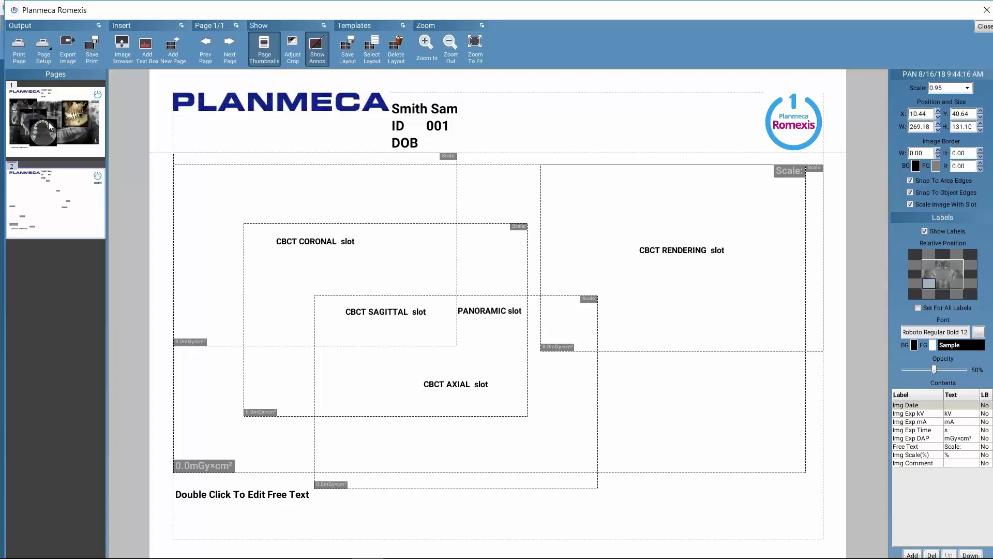
Switch between the two layout pages, hide the page thumbnails, and return to page 1
{"action": "left_click", "coordinate": [67, 120]}
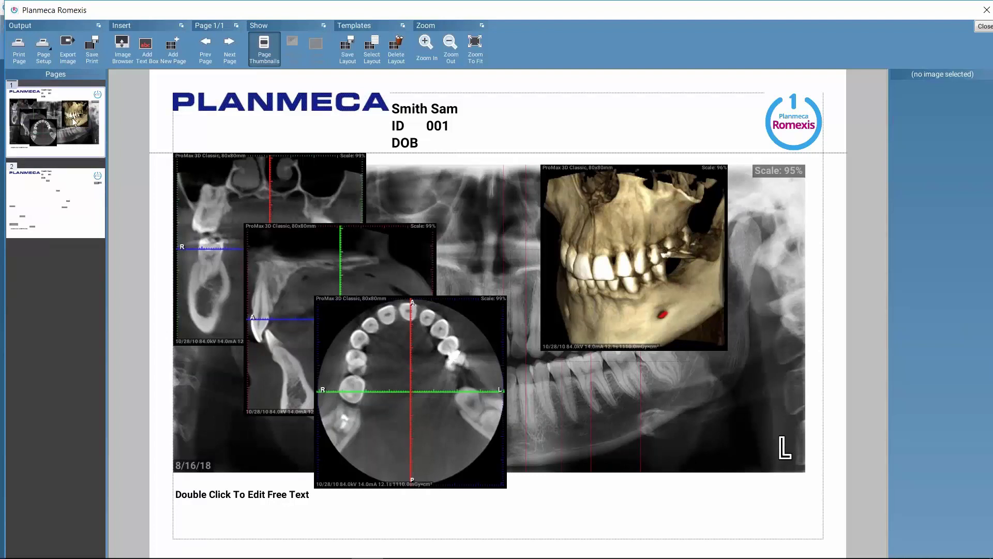
{"action": "left_click", "coordinate": [231, 47]}
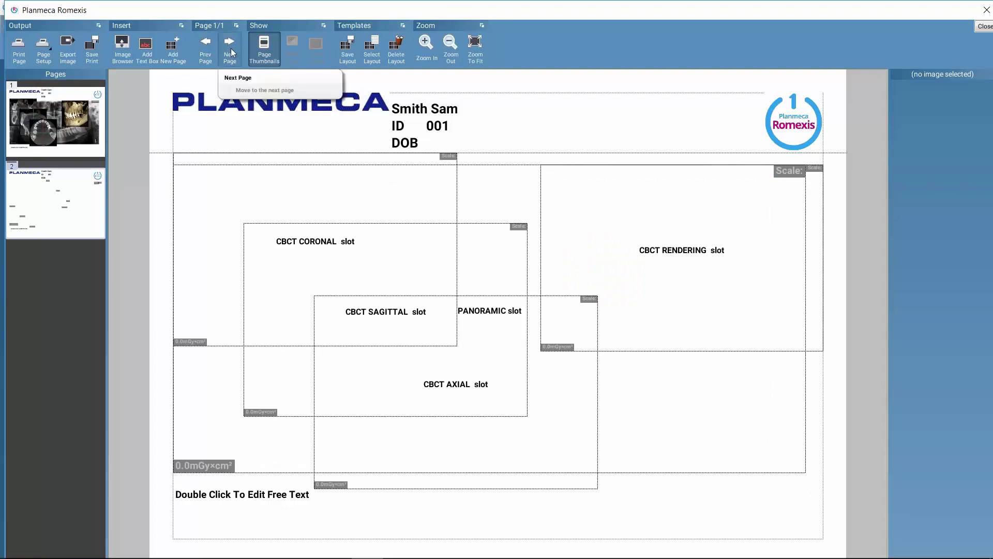
{"action": "left_click", "coordinate": [270, 54]}
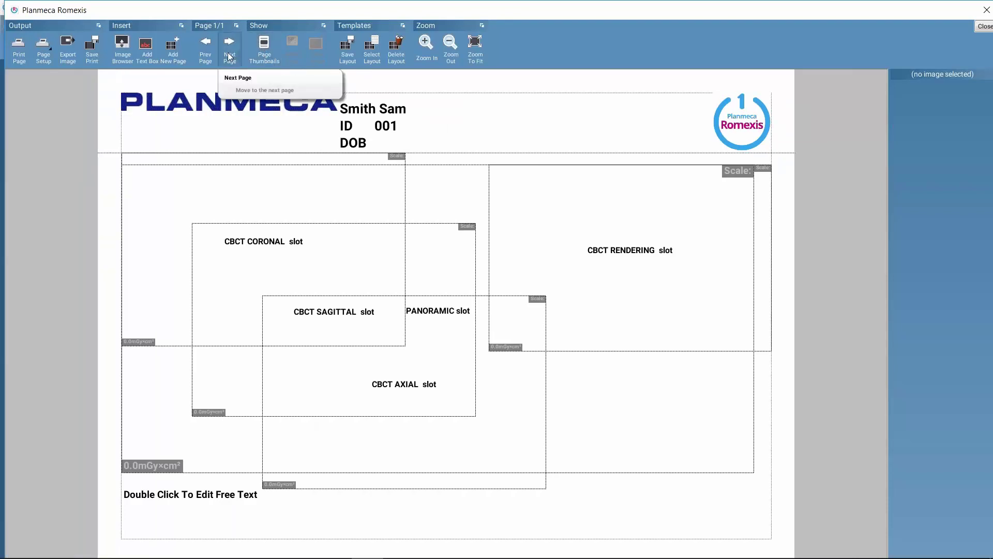
{"action": "left_click", "coordinate": [206, 51]}
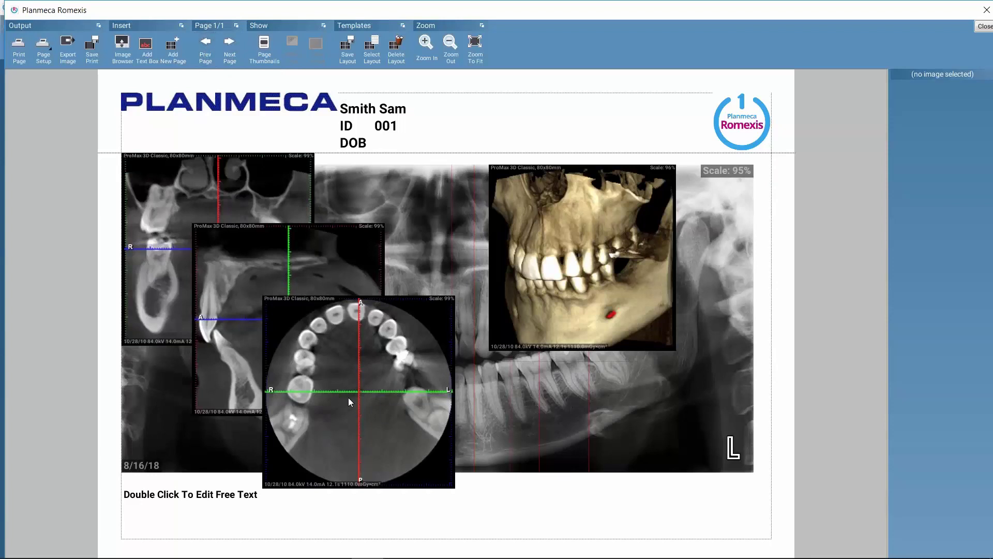
Move the axial CBCT image from page 1 to page 2 of the layout
{"action": "left_click", "coordinate": [331, 361]}
{"action": "left_click", "coordinate": [331, 357]}
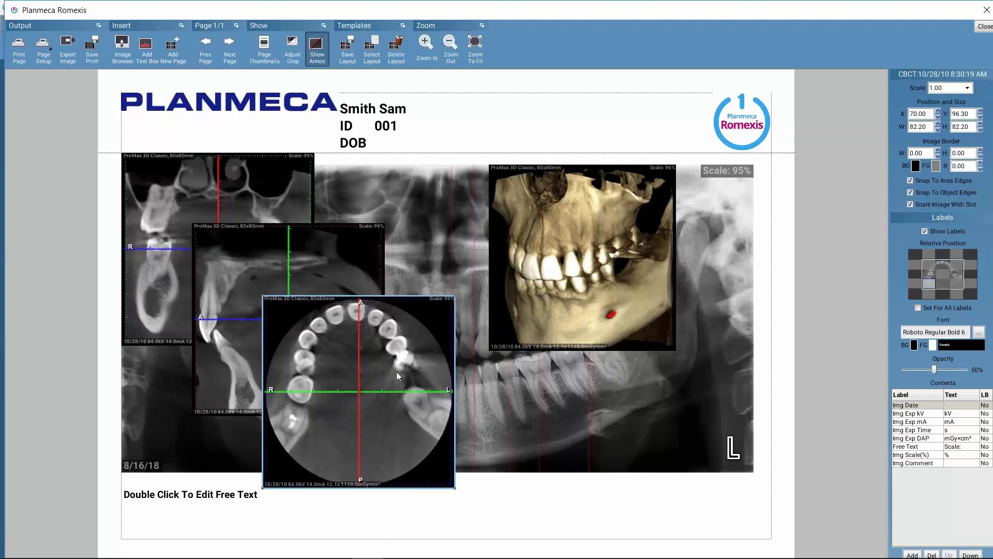
{"action": "right_click", "coordinate": [317, 364]}
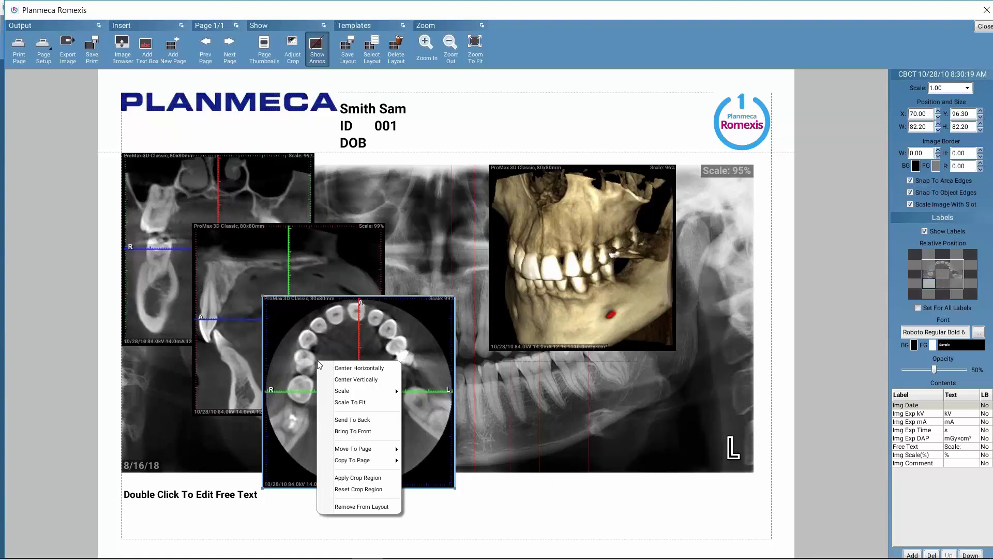
{"action": "mouse_move", "coordinate": [343, 448]}
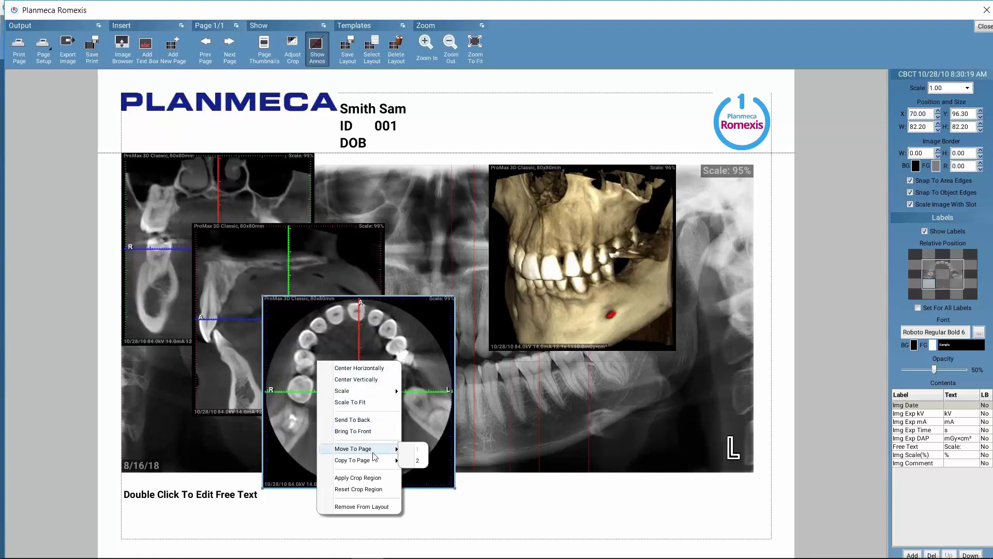
{"action": "left_click", "coordinate": [417, 460]}
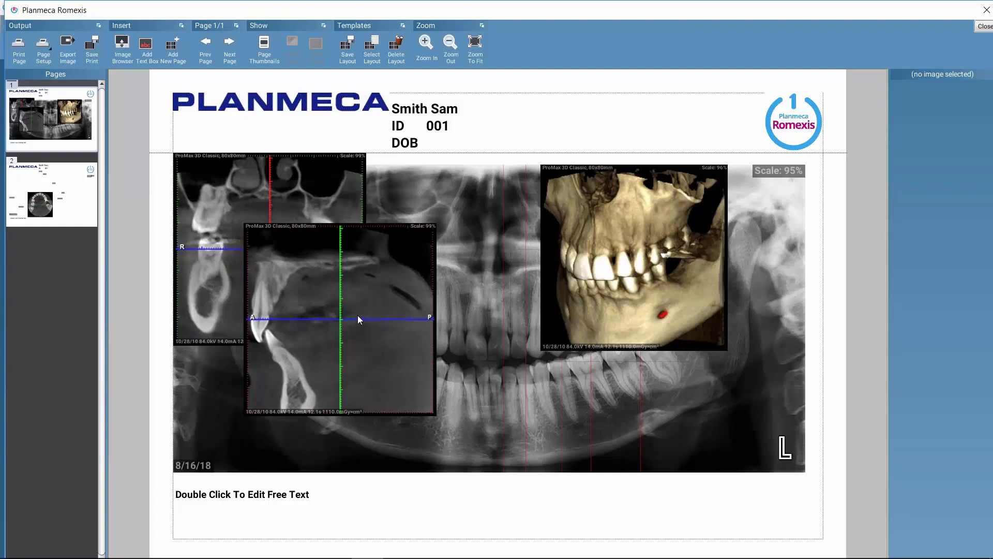
Move the sagittal, coronal and 3D rendering images to page 2, keeping only the panoramic image on page 1
{"action": "left_click", "coordinate": [310, 299]}
{"action": "right_click", "coordinate": [310, 299]}
{"action": "mouse_move", "coordinate": [391, 387]}
{"action": "left_click", "coordinate": [412, 400]}
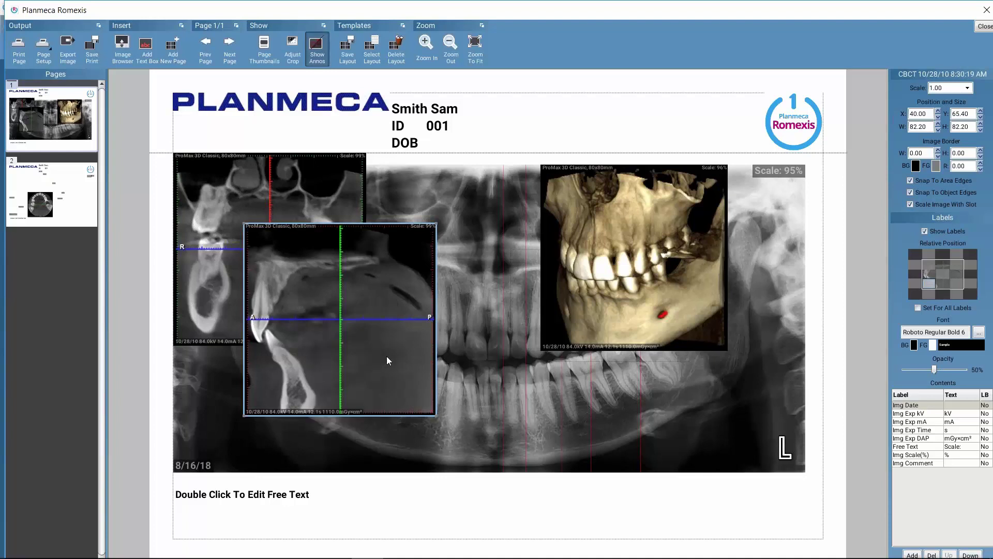
{"action": "right_click", "coordinate": [333, 311]}
{"action": "mouse_move", "coordinate": [380, 396]}
{"action": "left_click", "coordinate": [428, 409]}
{"action": "right_click", "coordinate": [604, 228]}
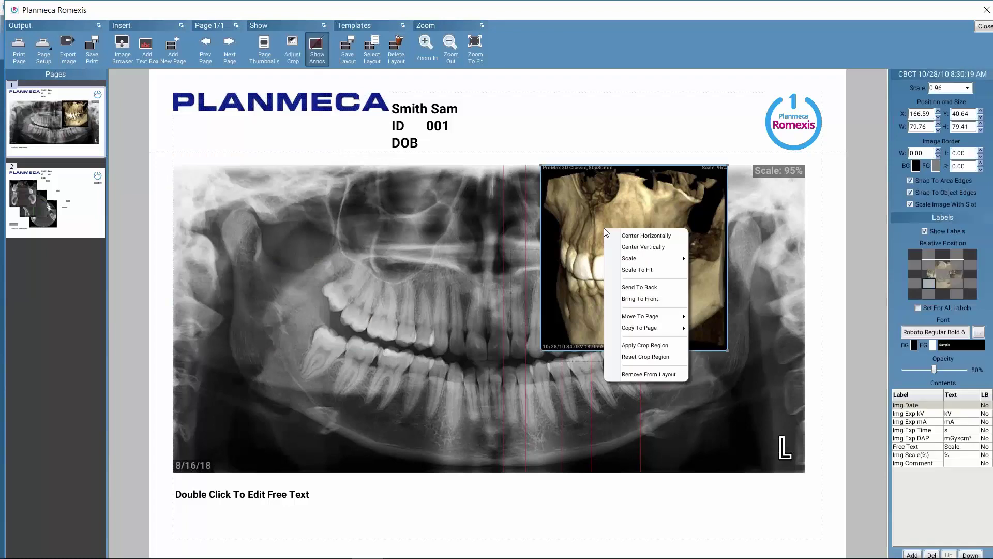
{"action": "left_click", "coordinate": [704, 329]}
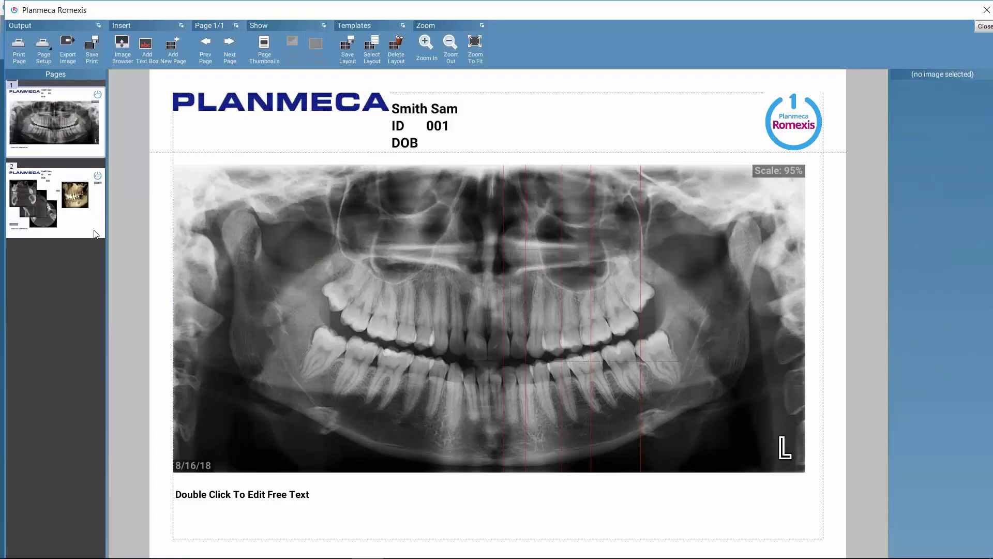
Open page 2, shift the 3D rendering right to about X 200, and enlarge it to about scale 1.47
{"action": "left_click", "coordinate": [75, 225]}
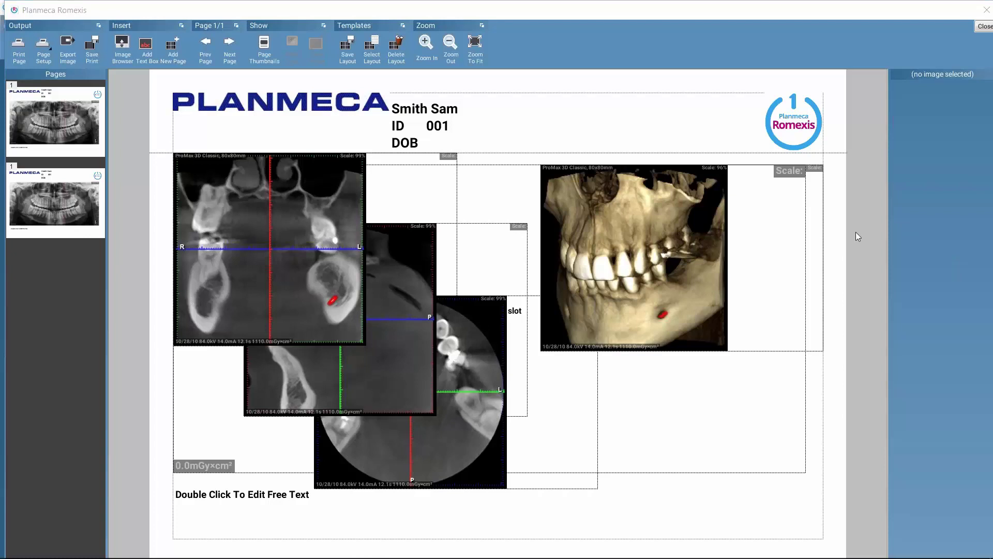
{"action": "left_click", "coordinate": [690, 225]}
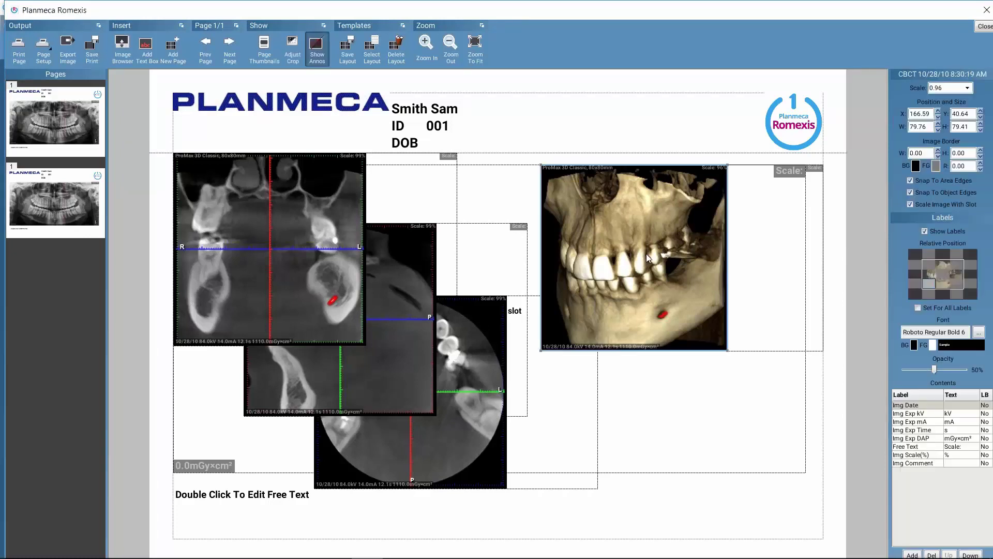
{"action": "left_click_drag", "start_coordinate": [642, 260], "coordinate": [660, 299]}
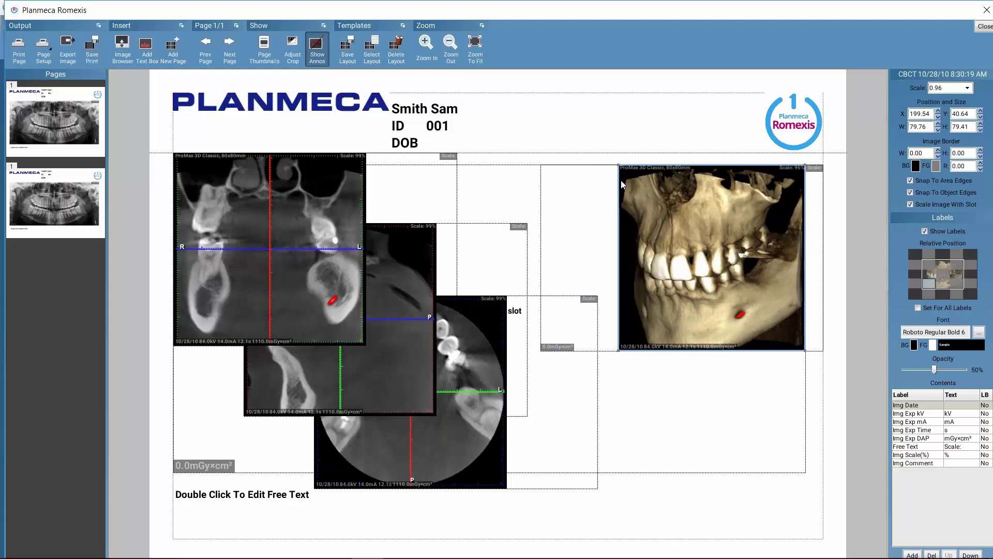
{"action": "left_click_drag", "start_coordinate": [604, 368], "coordinate": [522, 439]}
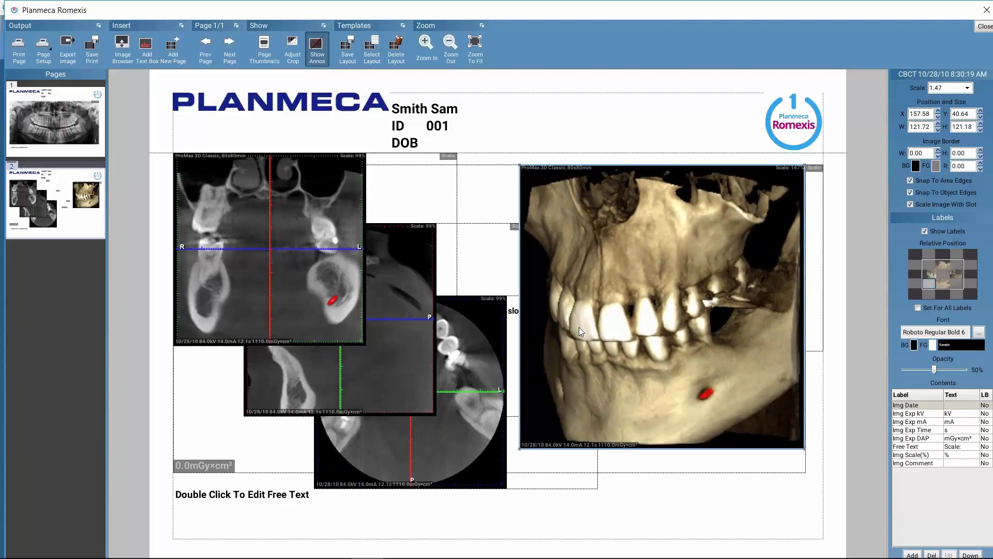
Center the 3D rendering horizontally on page 2, and reposition it at the print area's upper-right corner, about X 165, Y 35
{"action": "right_click", "coordinate": [573, 268]}
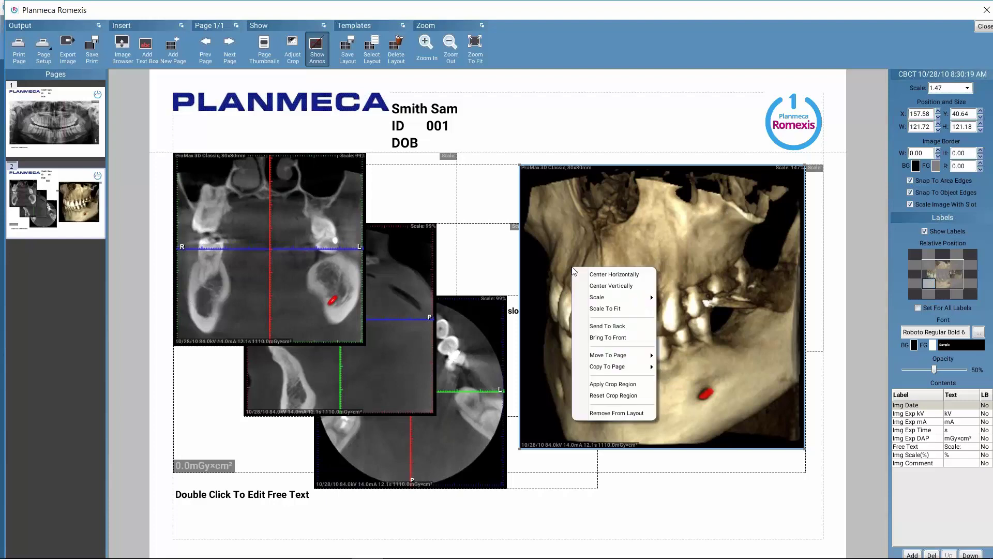
{"action": "left_click", "coordinate": [599, 275]}
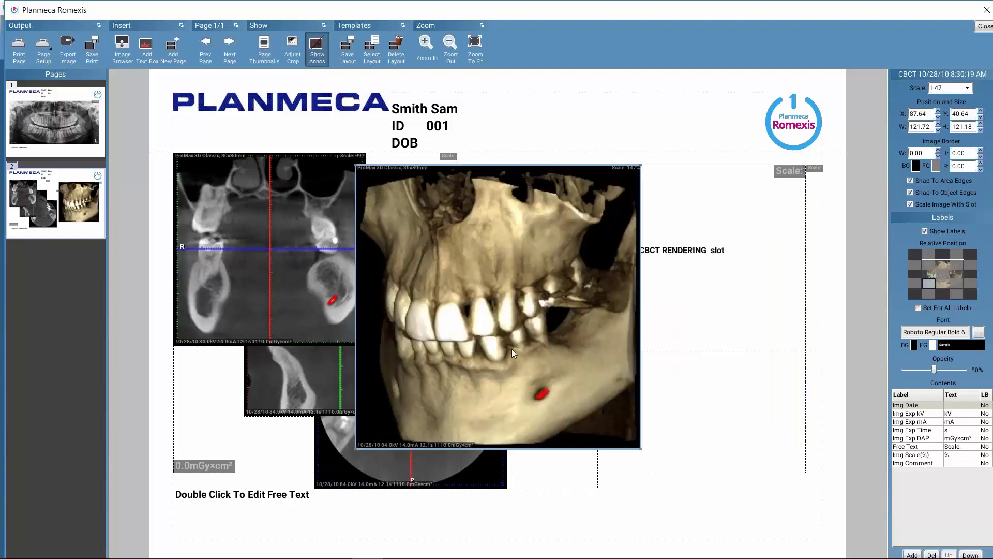
{"action": "right_click", "coordinate": [461, 239]}
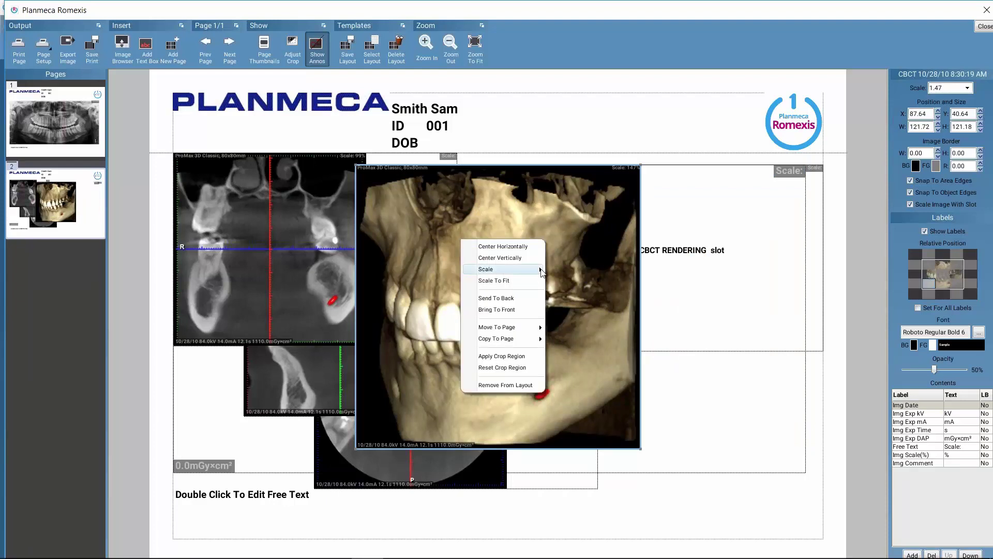
{"action": "mouse_move", "coordinate": [542, 271]}
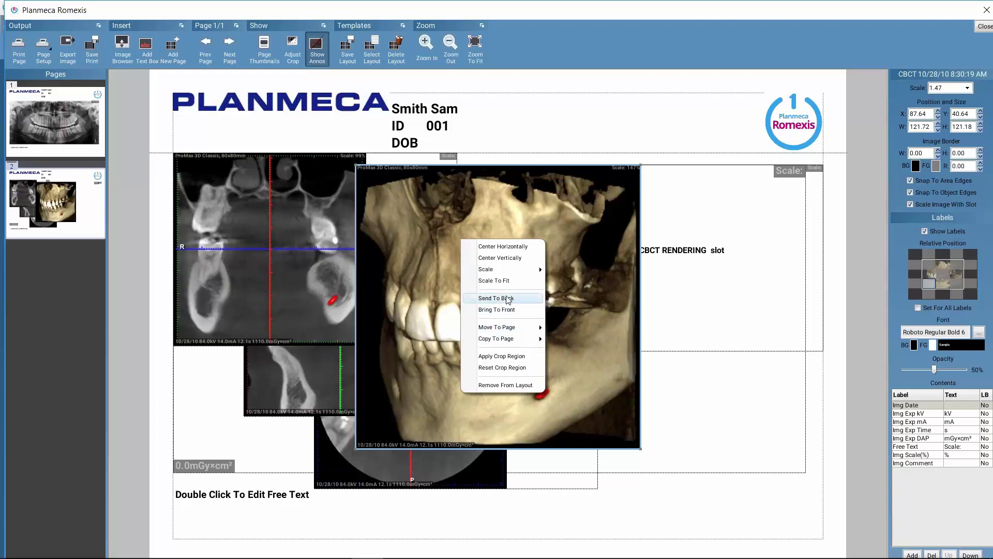
{"action": "mouse_move", "coordinate": [517, 329]}
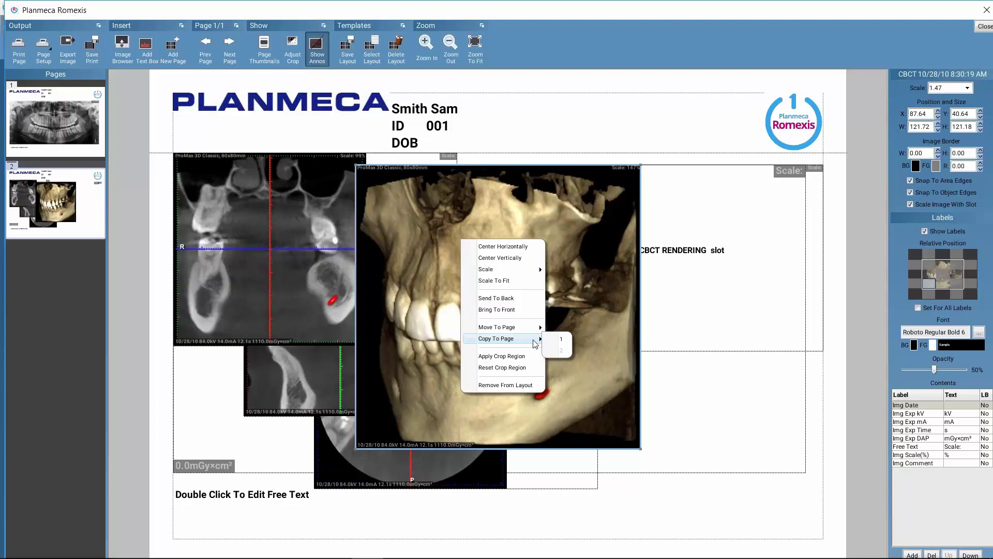
{"action": "left_click", "coordinate": [567, 198]}
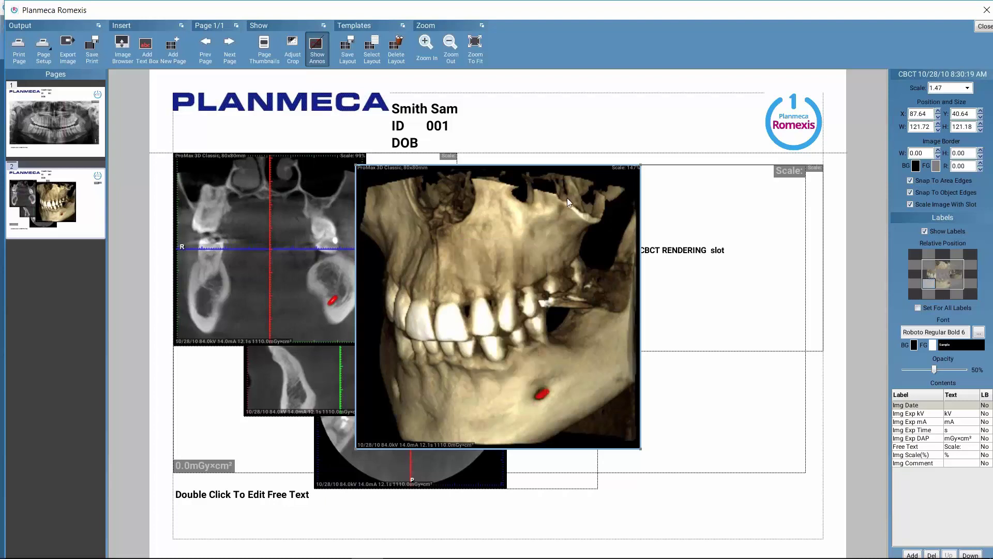
{"action": "left_click_drag", "start_coordinate": [571, 234], "coordinate": [726, 237]}
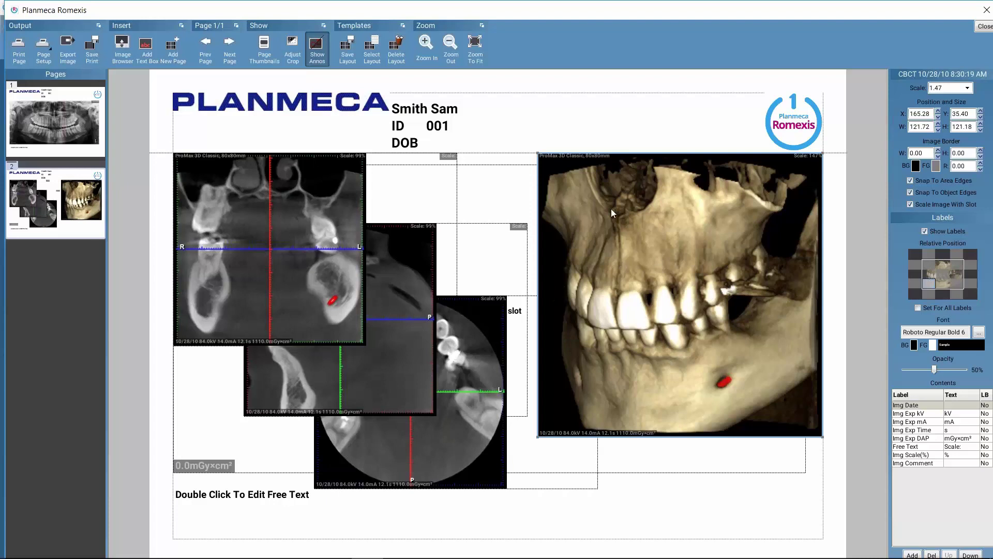
Crop the 3D rendering to a region around the teeth, about 79 wide by 85 high, and apply the crop region
{"action": "left_click", "coordinate": [290, 48]}
{"action": "left_click", "coordinate": [292, 49]}
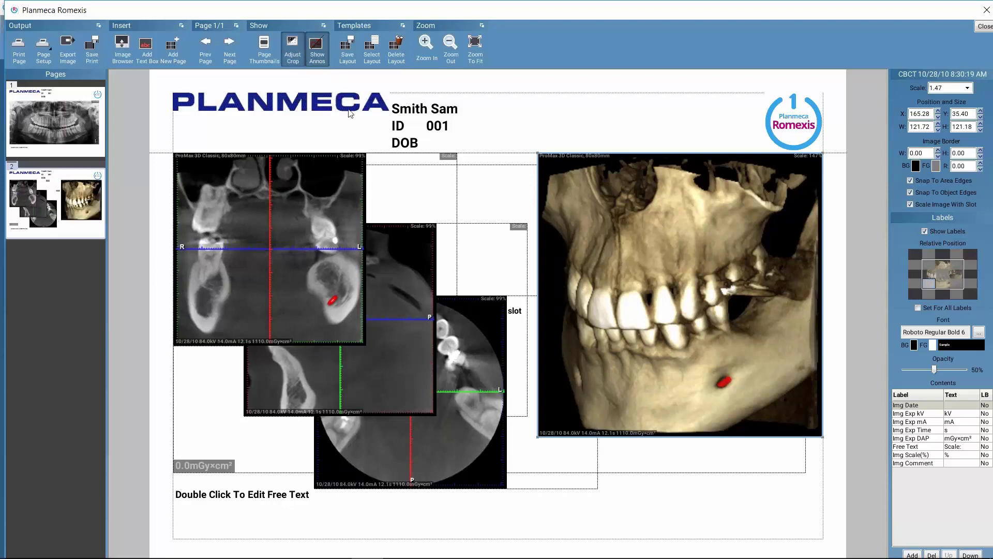
{"action": "left_click_drag", "start_coordinate": [557, 207], "coordinate": [743, 407]}
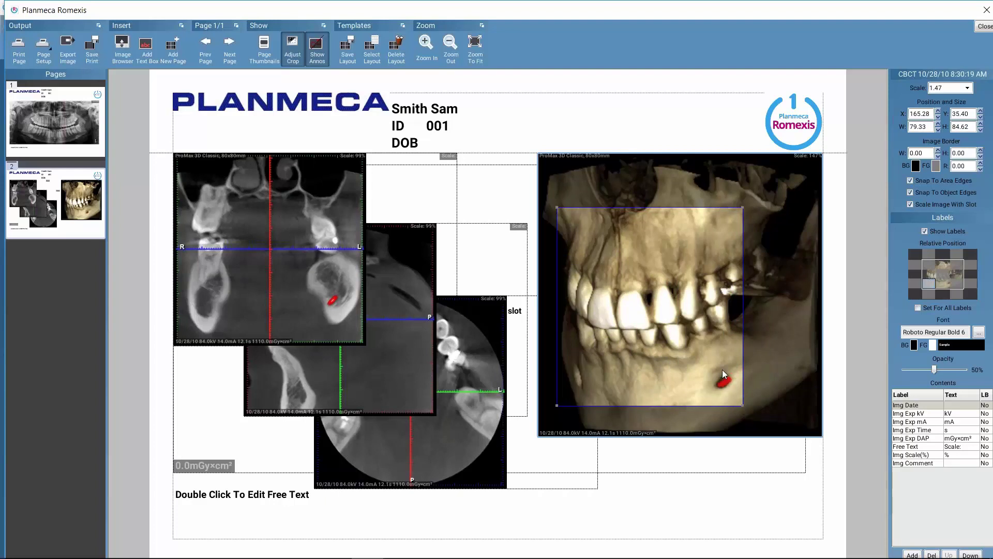
{"action": "right_click", "coordinate": [608, 281]}
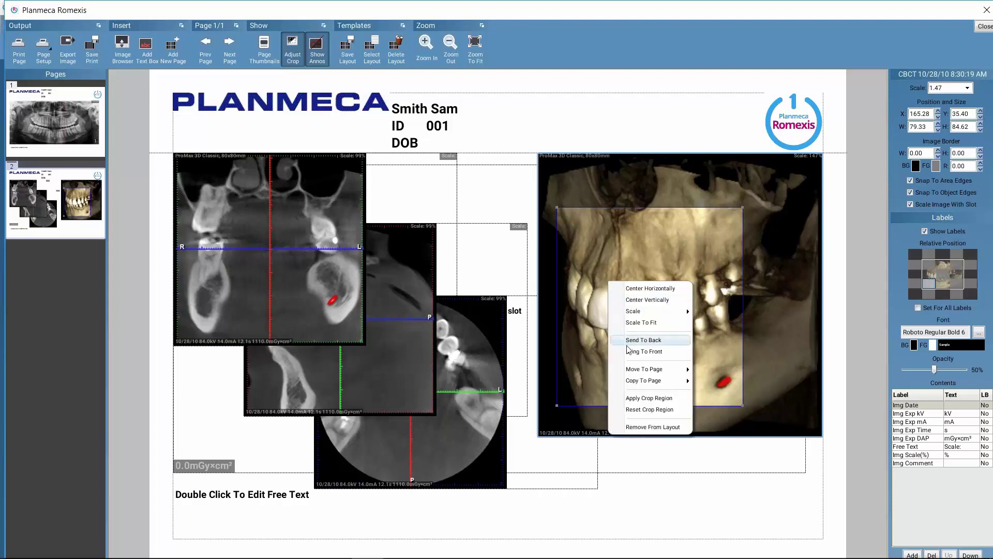
{"action": "left_click", "coordinate": [635, 401]}
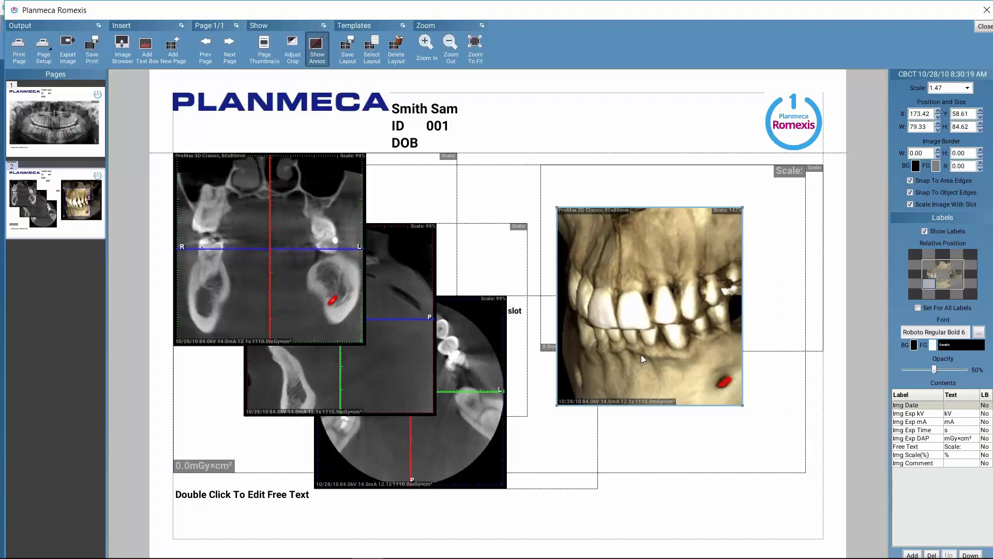
{"action": "right_click", "coordinate": [601, 305]}
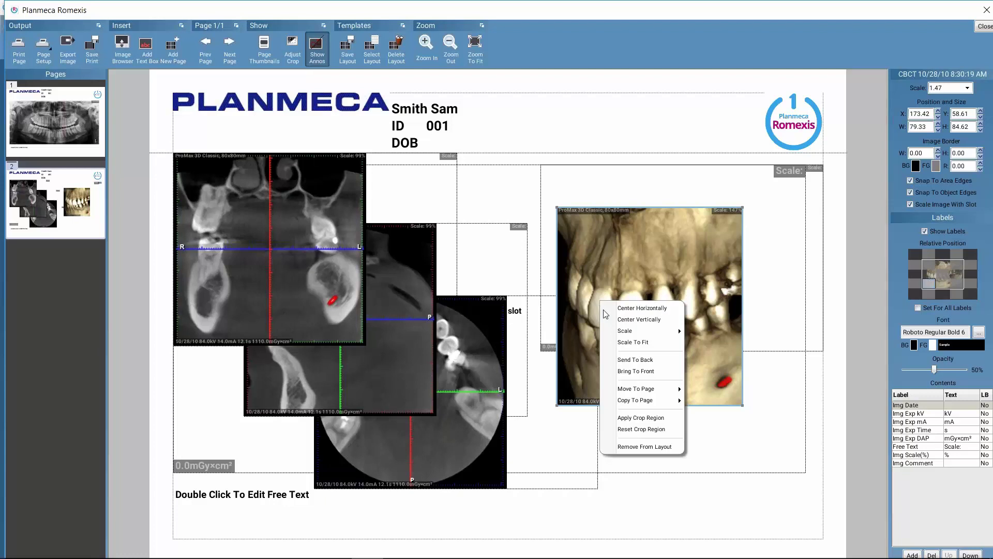
{"action": "left_click", "coordinate": [626, 429]}
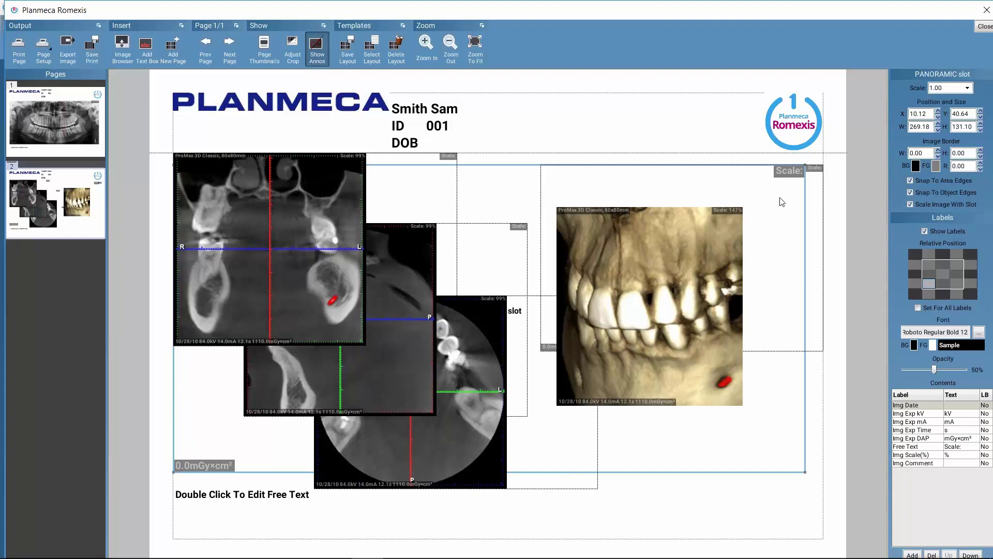
Remove the empty panoramic slot from page 2 of the layout
{"action": "right_click", "coordinate": [627, 441]}
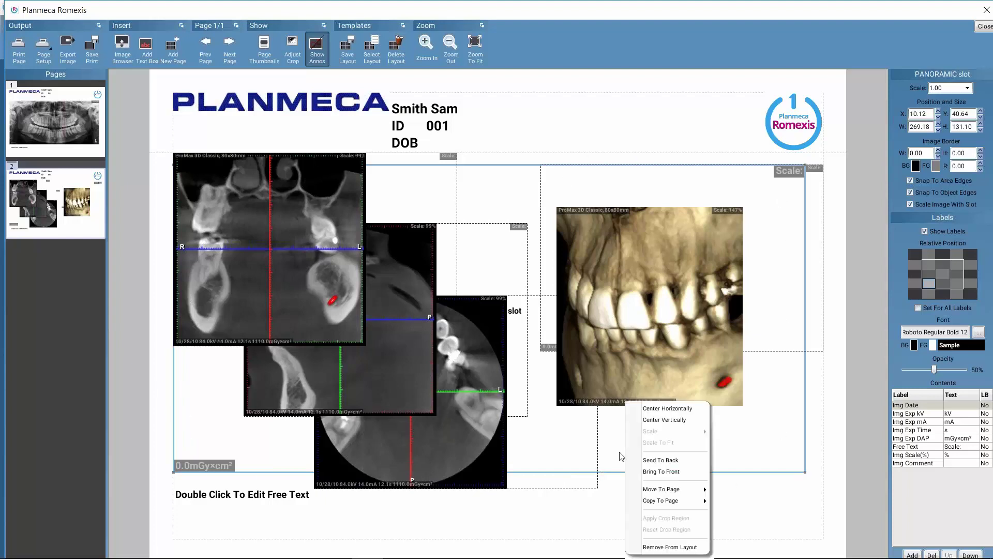
{"action": "left_click", "coordinate": [653, 543]}
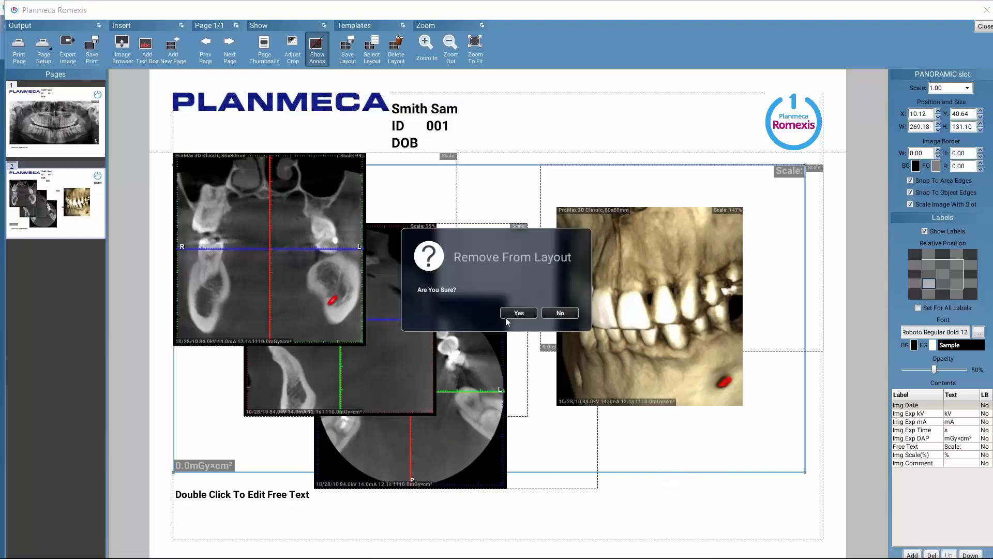
{"action": "left_click", "coordinate": [507, 314]}
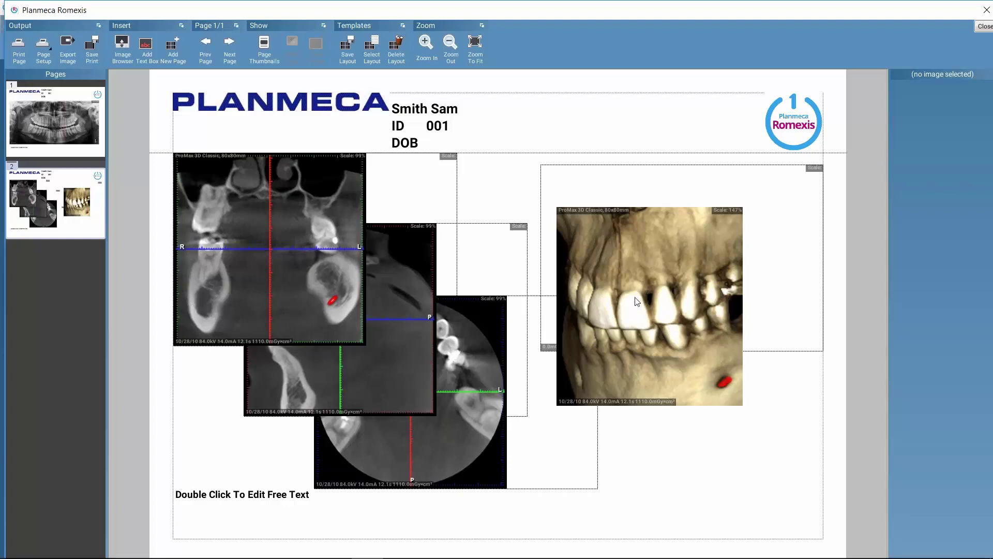
Set the cropped 3D rendering's image border width and height to 1.00
{"action": "left_click", "coordinate": [648, 292]}
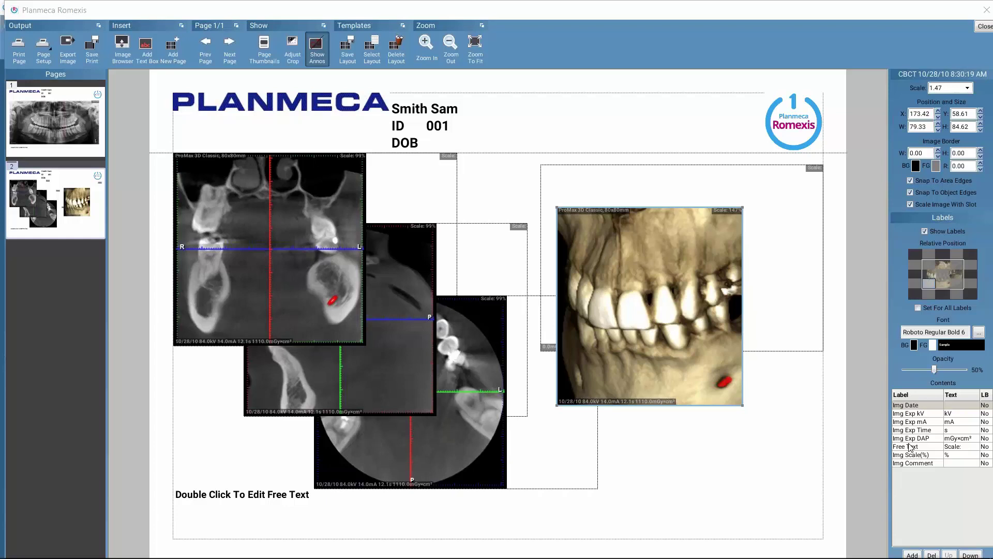
{"action": "left_click", "coordinate": [967, 88]}
{"action": "left_click", "coordinate": [968, 88]}
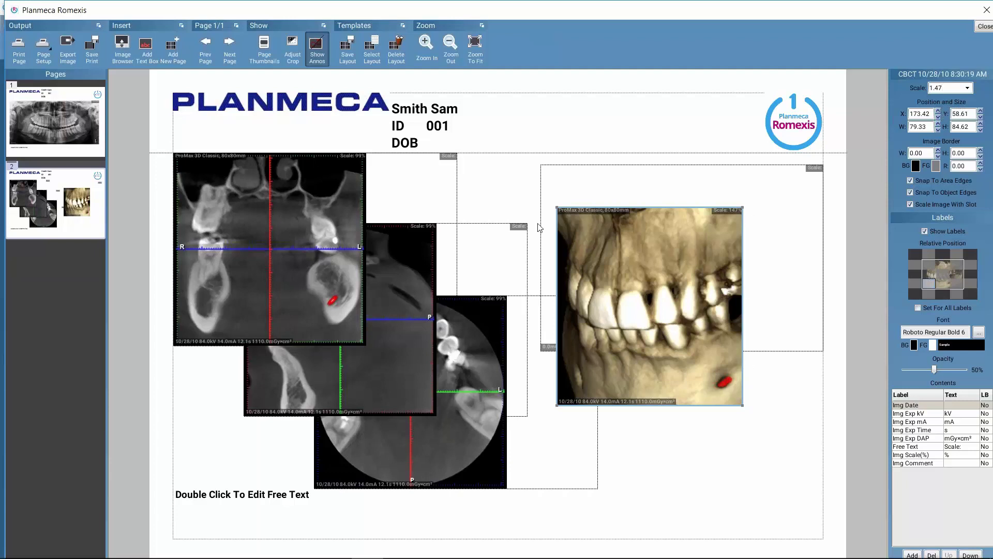
{"action": "left_click", "coordinate": [938, 151]}
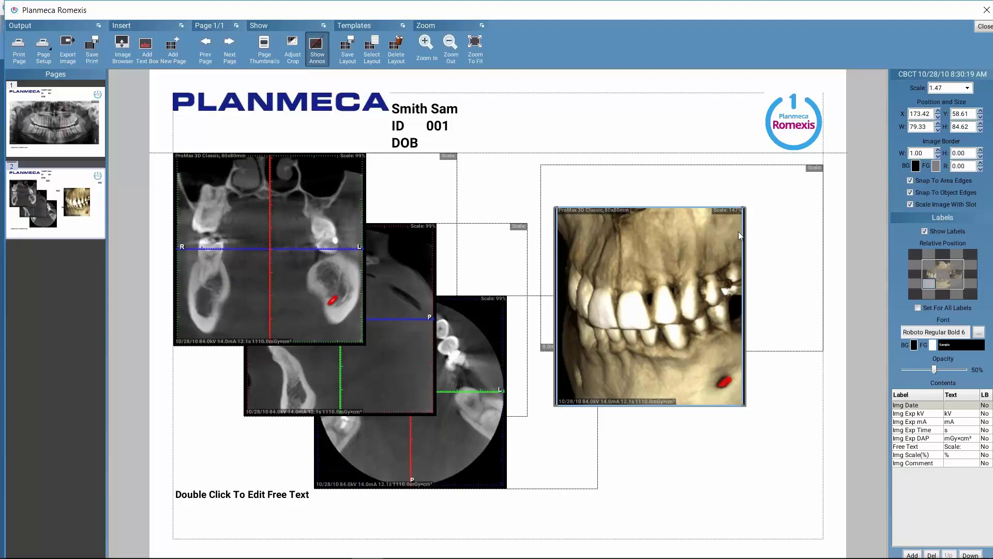
{"action": "left_click", "coordinate": [981, 150]}
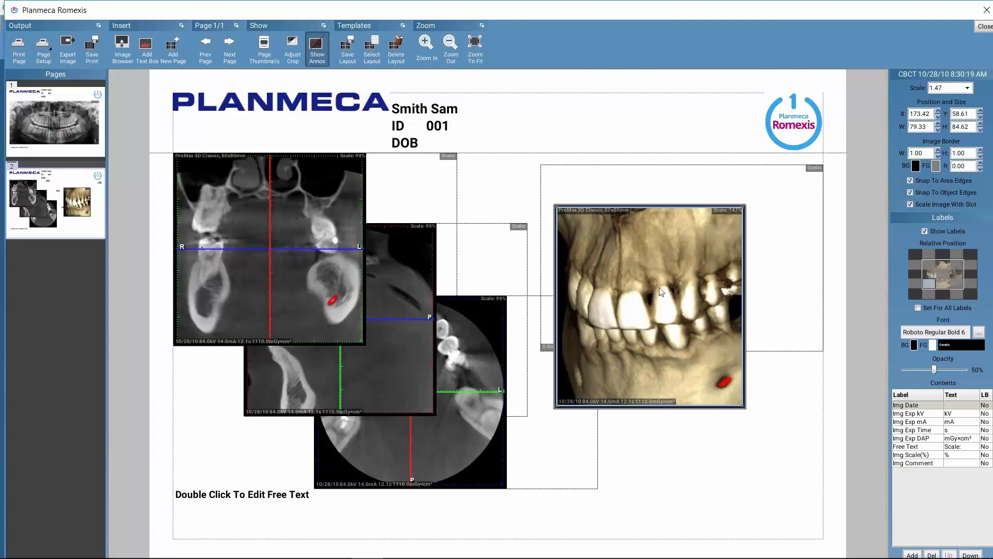
Move the bordered rendering to the upper-right corner of the rendering slot and enlarge it to about scale 2.22
{"action": "left_click_drag", "start_coordinate": [678, 273], "coordinate": [723, 229]}
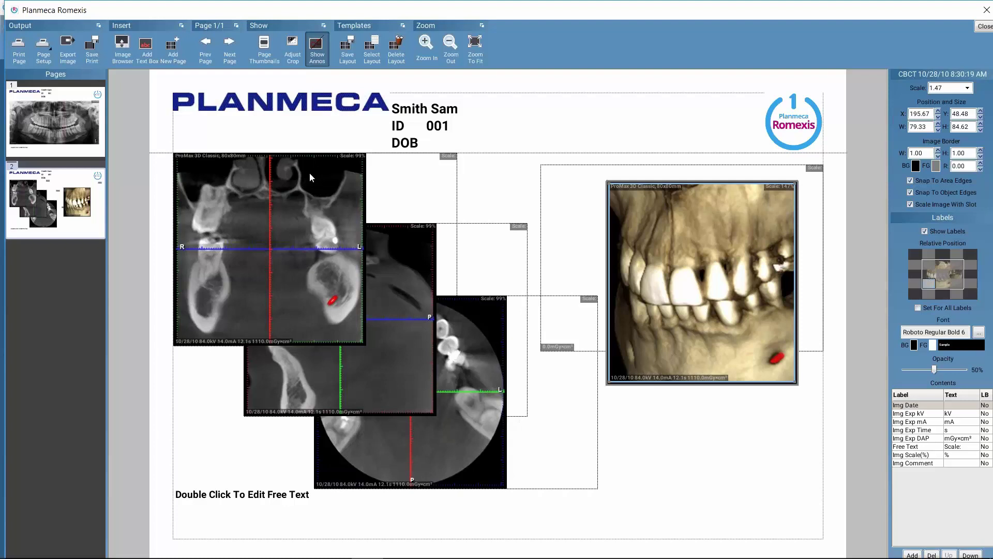
{"action": "left_click_drag", "start_coordinate": [684, 290], "coordinate": [727, 258]}
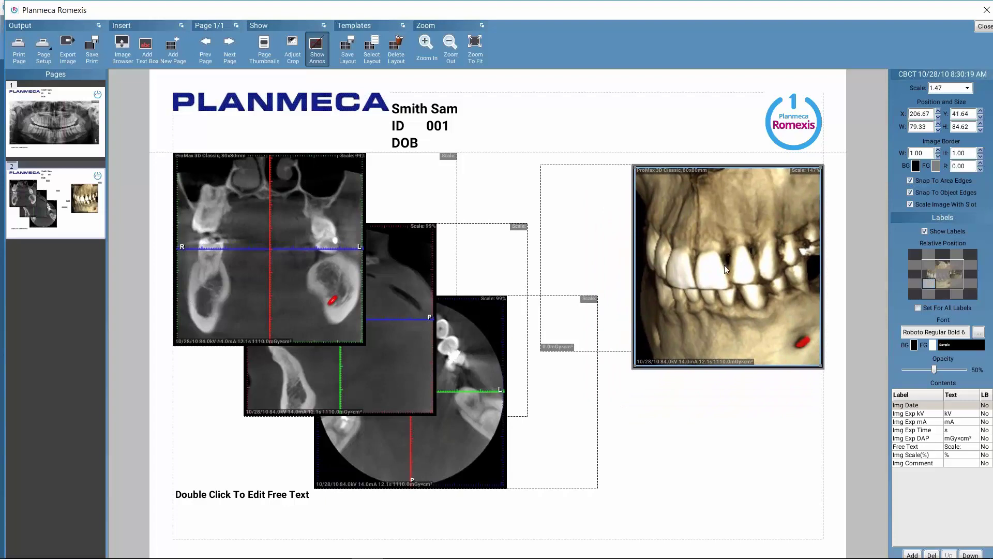
{"action": "left_click_drag", "start_coordinate": [632, 368], "coordinate": [548, 455]}
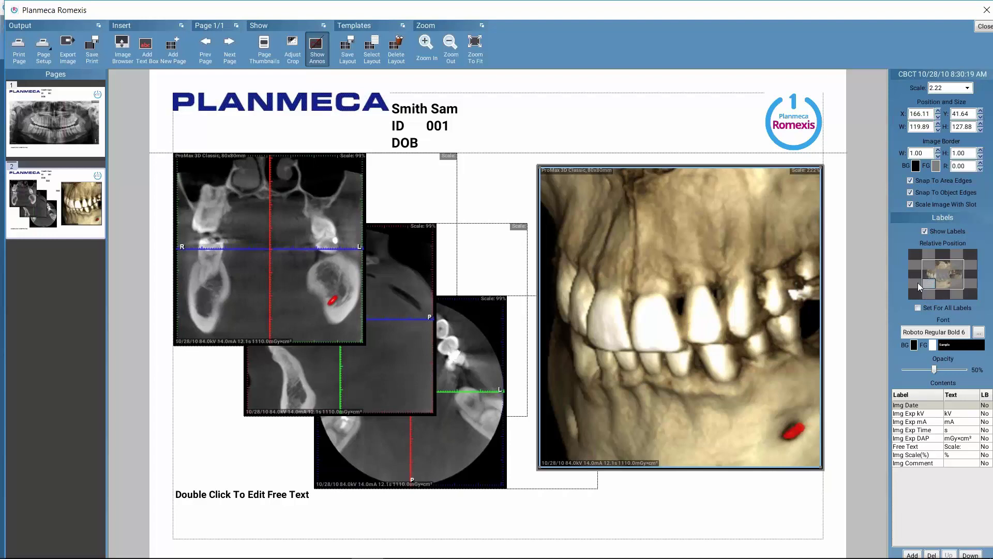
Position the rendering's image date label in the lower-right corner of the image
{"action": "left_click", "coordinate": [957, 286]}
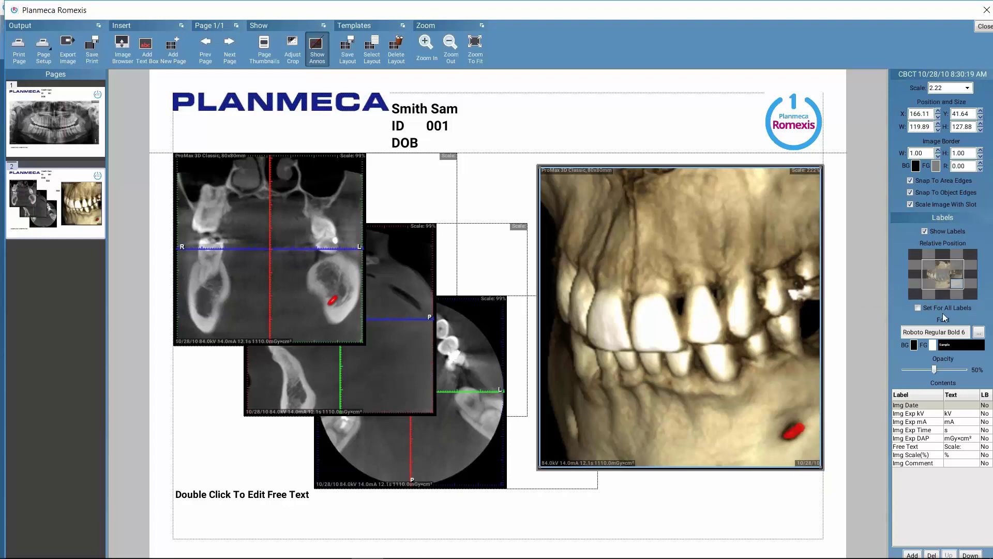
Move the rendering's image date label just outside the image below its lower-right corner, and toggle the labels off and back on
{"action": "left_click", "coordinate": [955, 294]}
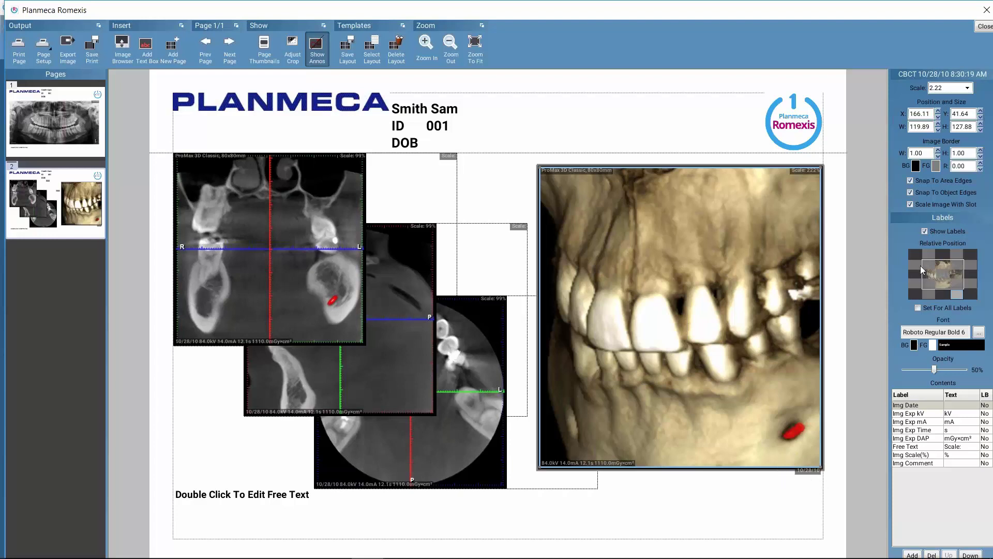
{"action": "left_click", "coordinate": [924, 232]}
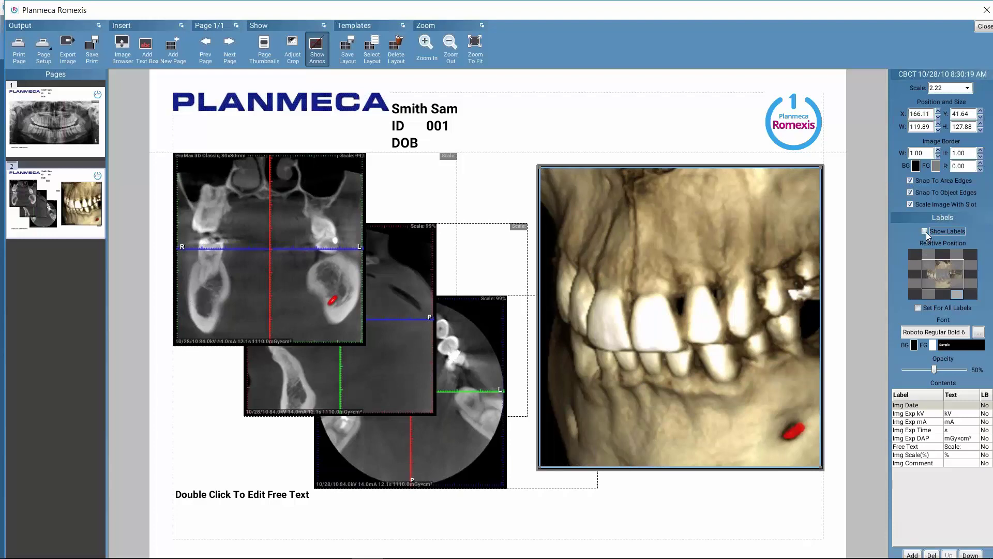
{"action": "left_click", "coordinate": [926, 231]}
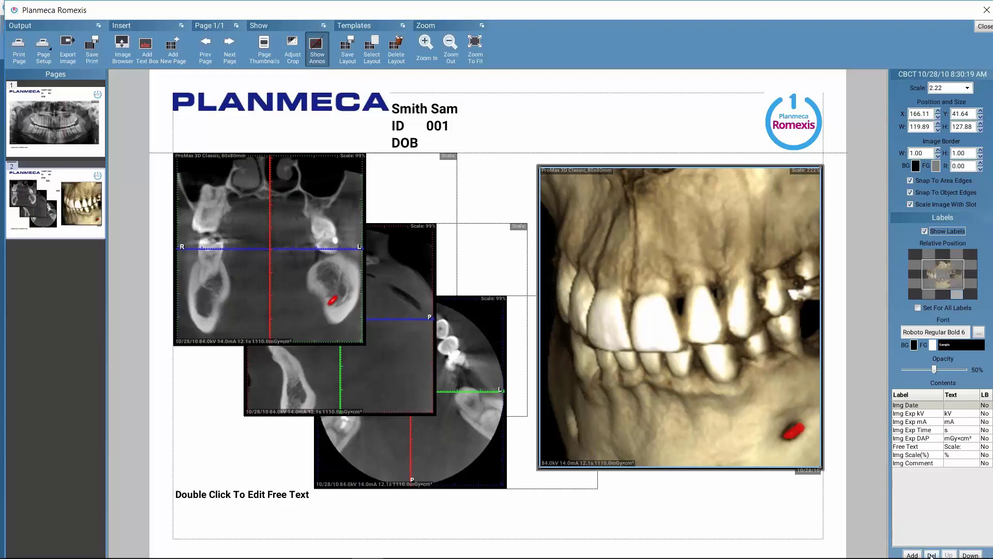
Add a free text label reading "Printed" to the 3D rendering and position it inside the image's lower-right corner
{"action": "left_click", "coordinate": [911, 554]}
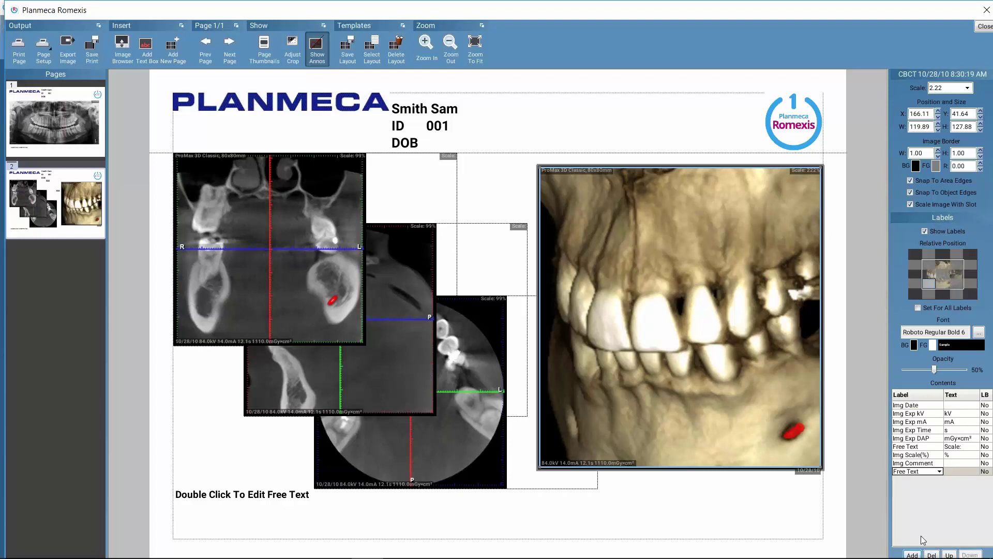
{"action": "left_click", "coordinate": [957, 471]}
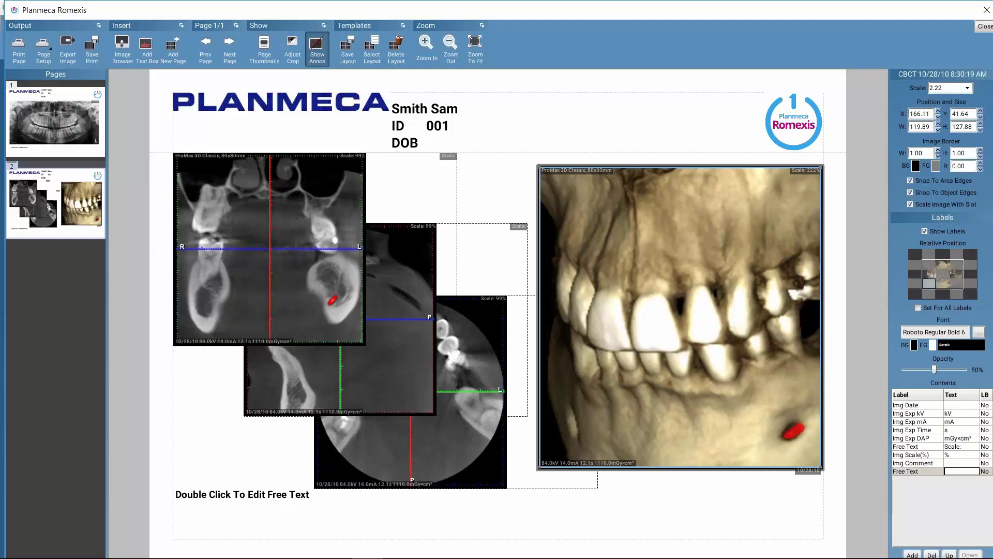
{"action": "type", "text": "Printed"}
{"action": "left_click", "coordinate": [916, 470]}
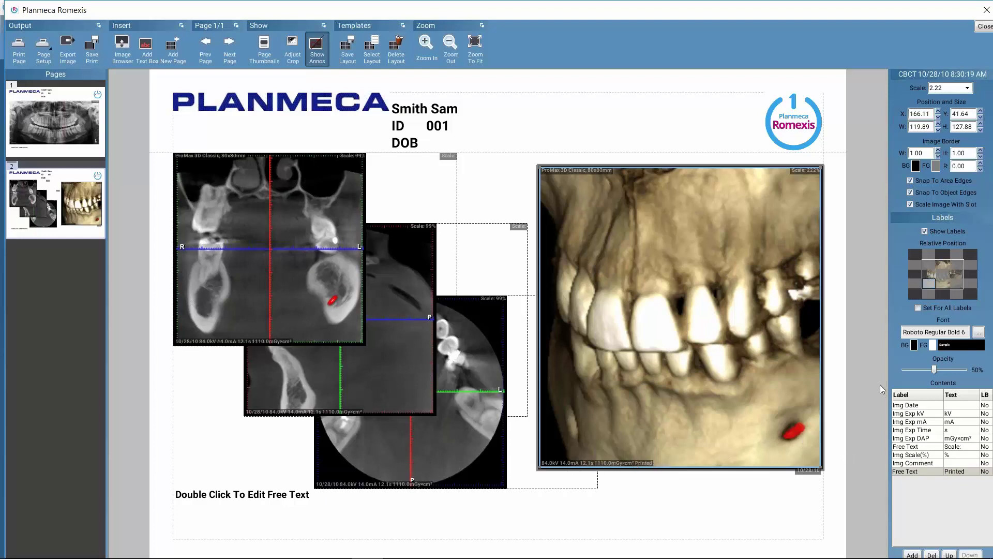
{"action": "left_click", "coordinate": [955, 284]}
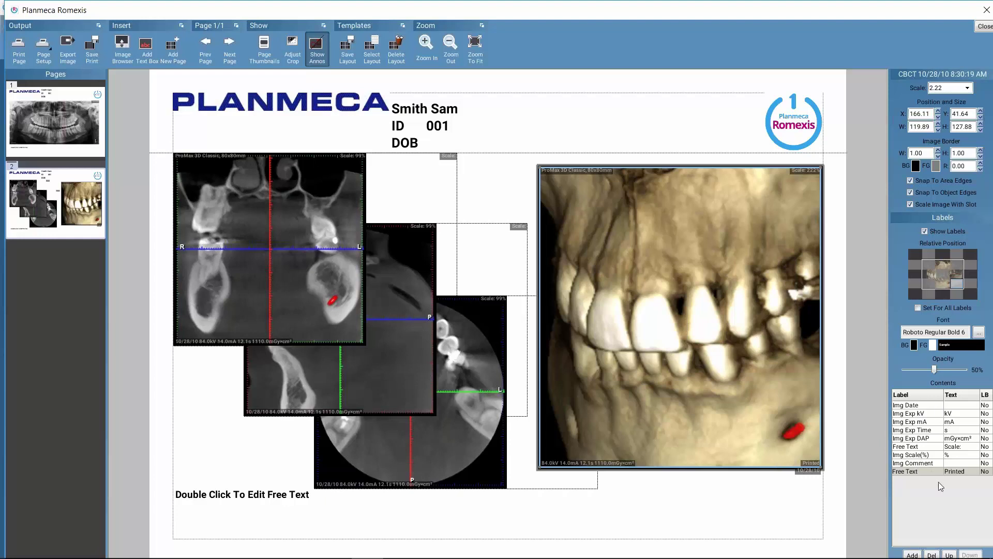
Hide the annotations on the panoramic image on page 1
{"action": "left_click", "coordinate": [42, 122]}
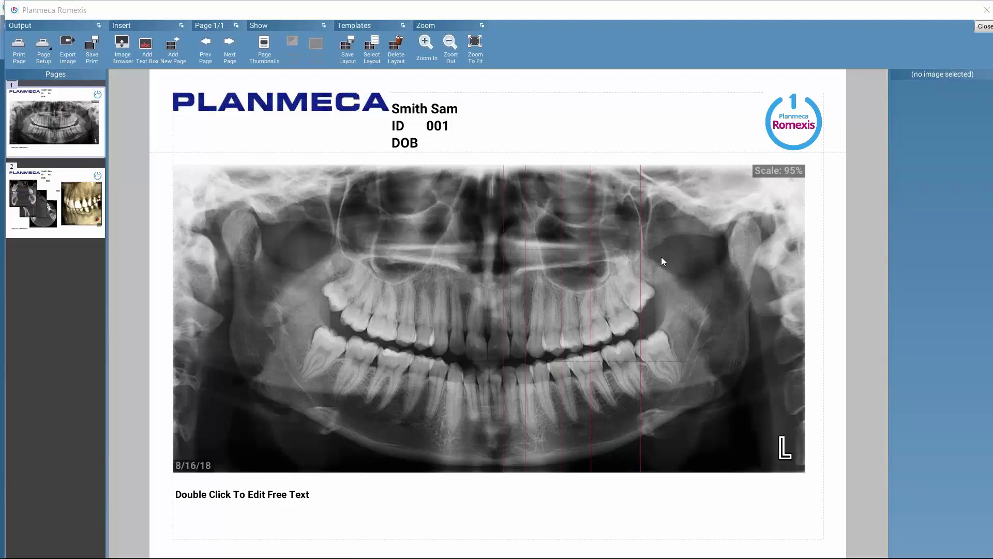
{"action": "left_click", "coordinate": [464, 263]}
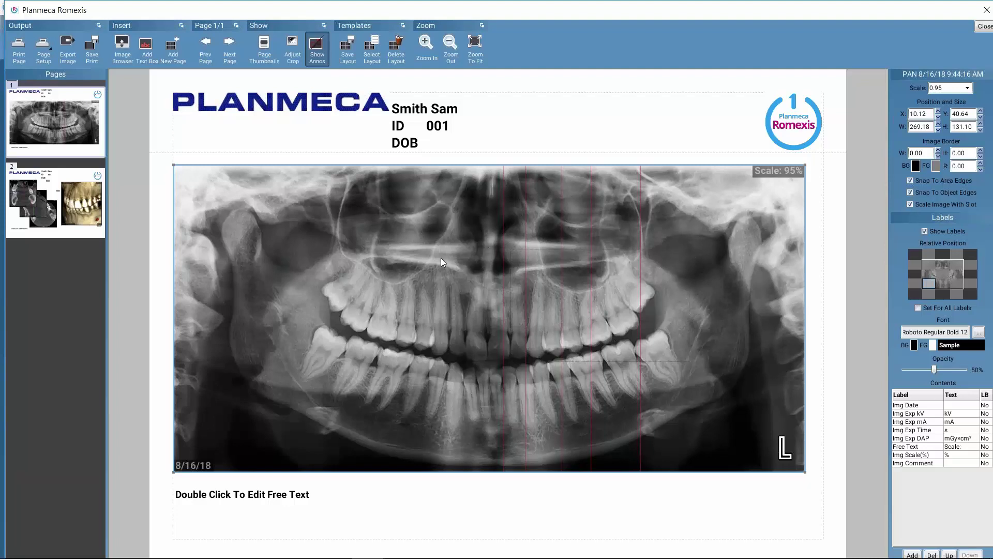
{"action": "left_click", "coordinate": [319, 50]}
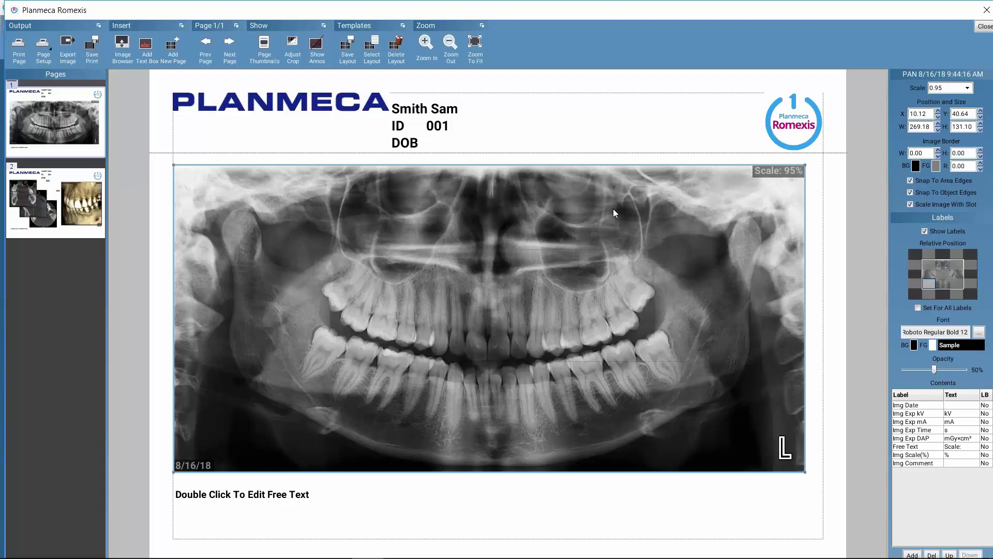
{"action": "left_click", "coordinate": [318, 45]}
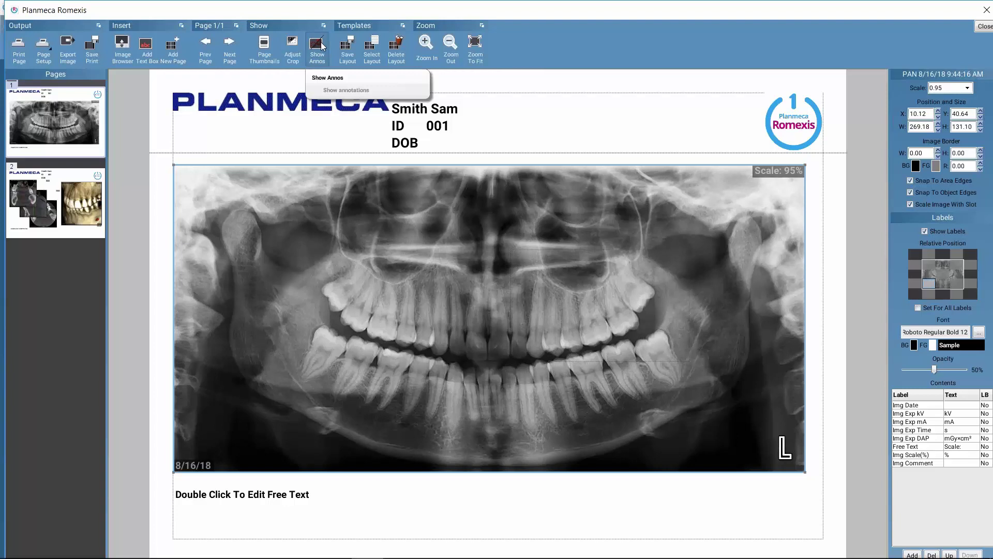
Replace the placeholder in the free text area at the foot of page 2 with "Note"
{"action": "left_click", "coordinate": [57, 192]}
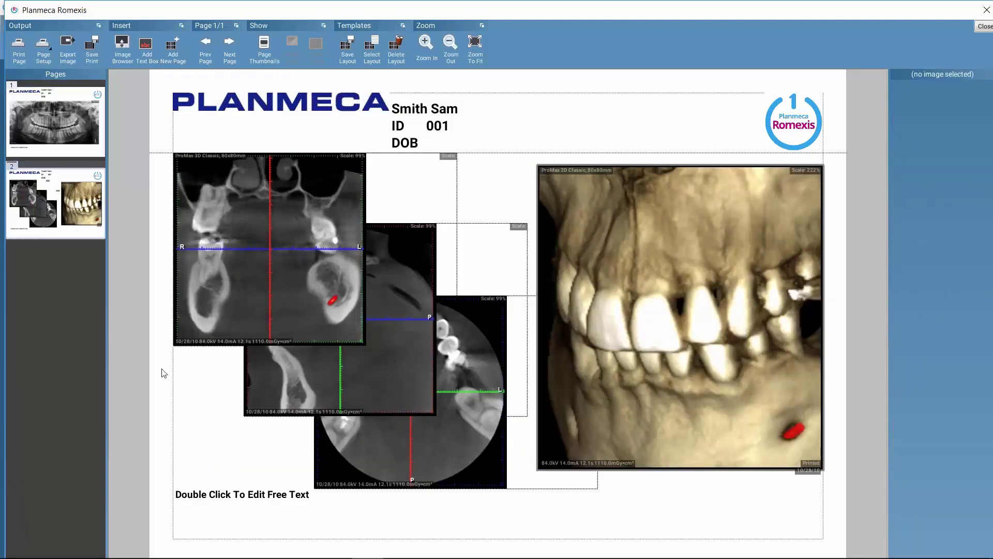
{"action": "left_click", "coordinate": [193, 500]}
{"action": "double_click", "coordinate": [192, 501]}
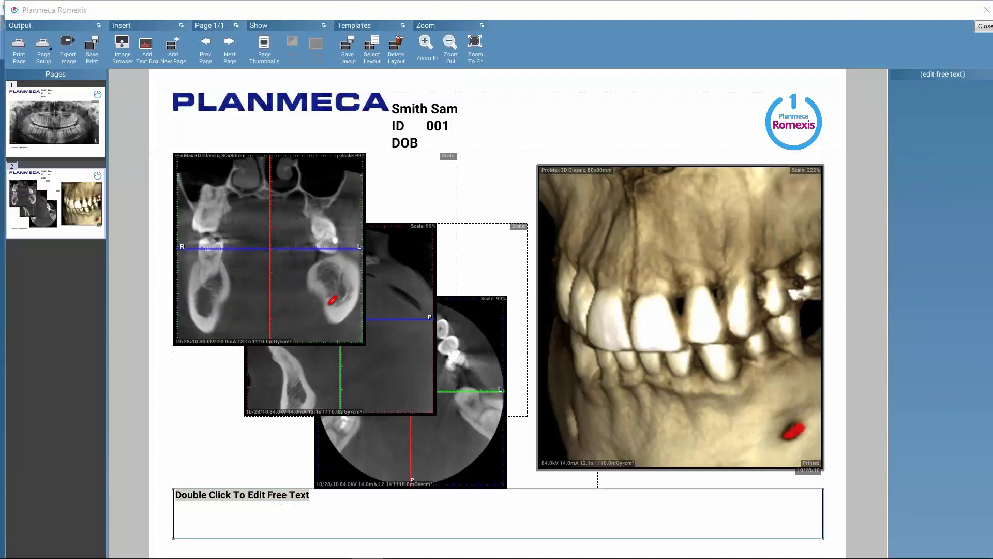
{"action": "key", "text": "Delete"}
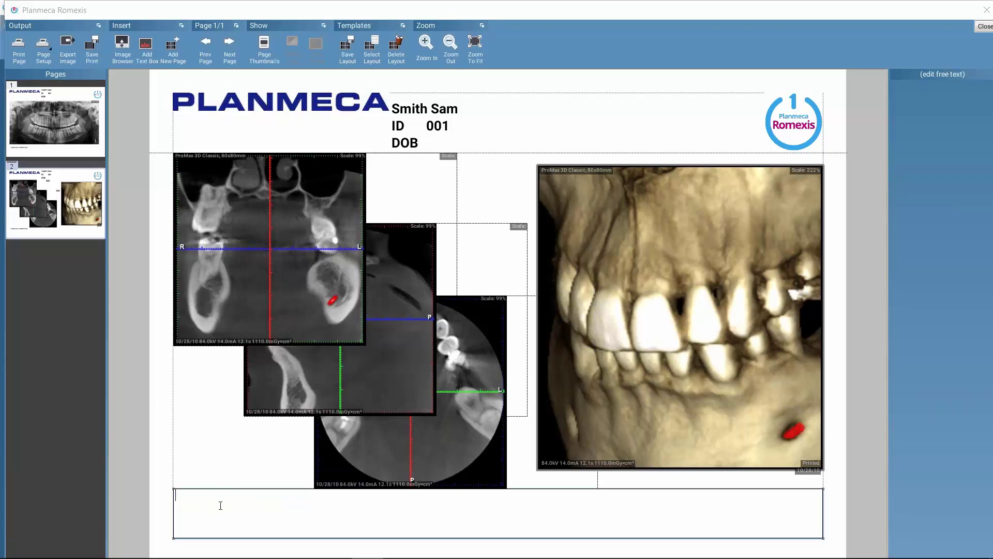
{"action": "type", "text": "Note"}
Add a text box against the page's left margin below the coronal image and set its content to "Text"
{"action": "left_click", "coordinate": [146, 47]}
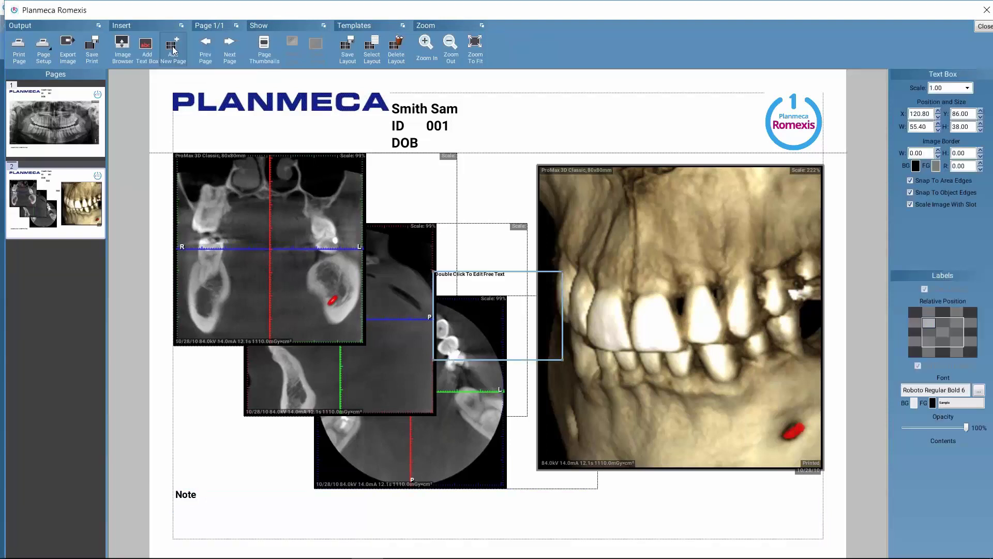
{"action": "left_click_drag", "start_coordinate": [533, 277], "coordinate": [270, 387]}
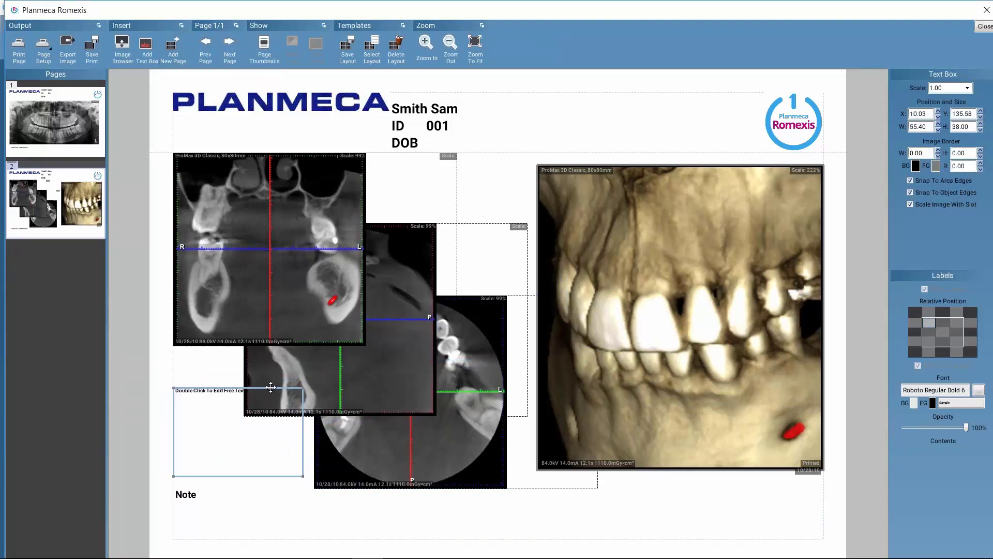
{"action": "double_click", "coordinate": [201, 396]}
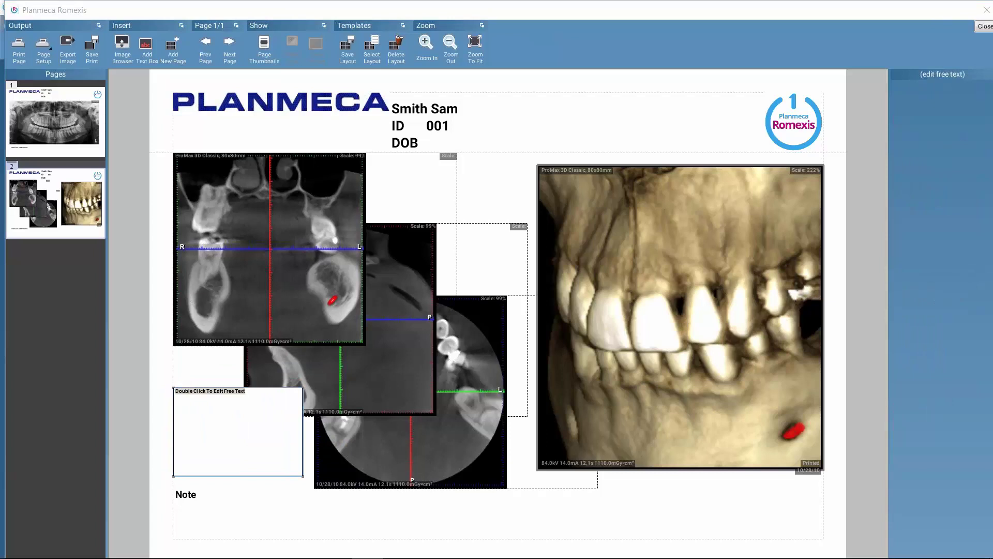
{"action": "key", "text": "BackSpace"}
{"action": "type", "text": "Text"}
{"action": "left_click", "coordinate": [197, 392]}
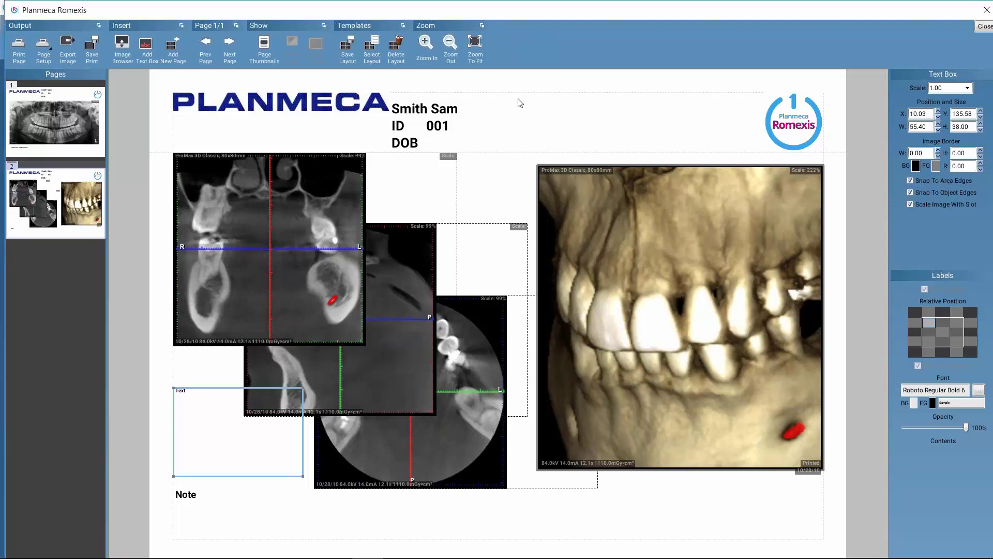
{"action": "left_click", "coordinate": [428, 44]}
{"action": "left_click", "coordinate": [428, 47]}
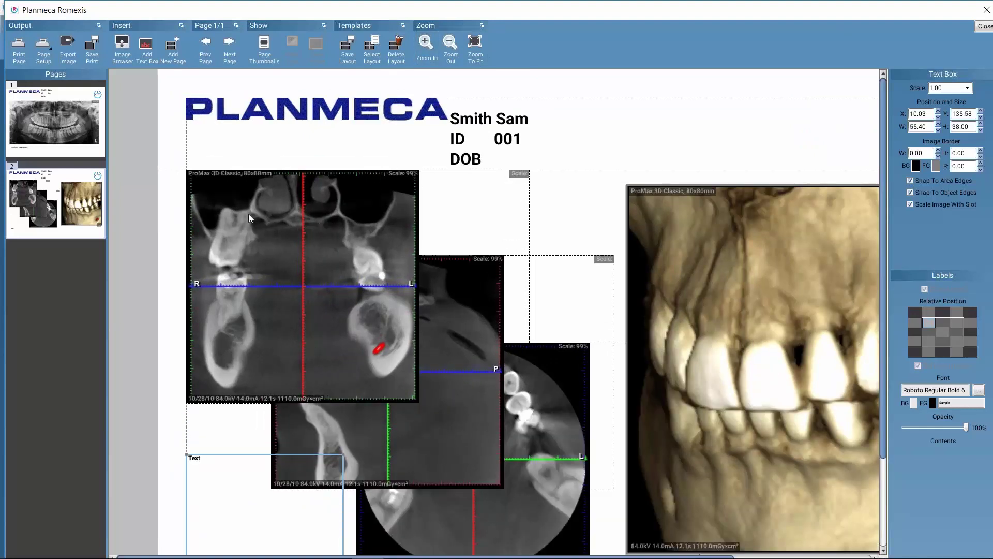
{"action": "left_click", "coordinate": [481, 41]}
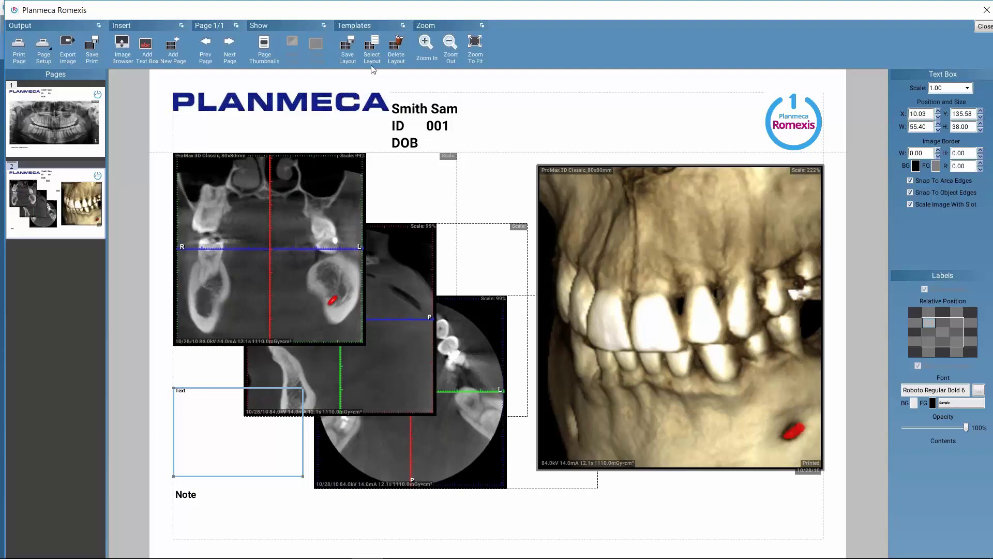
Save the layout as a named template called pan_and_cbct and check for it in the list of selectable layouts
{"action": "left_click", "coordinate": [349, 54]}
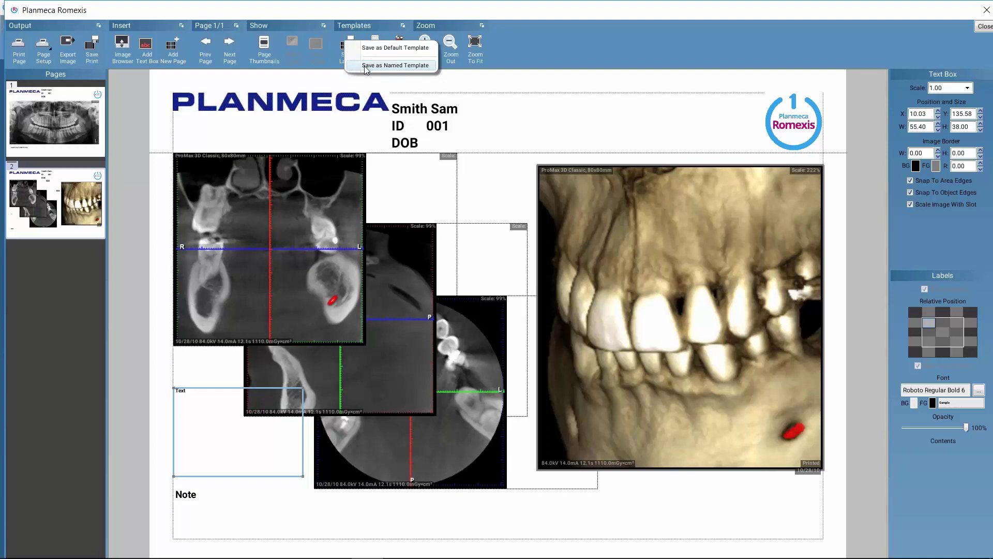
{"action": "left_click", "coordinate": [365, 66]}
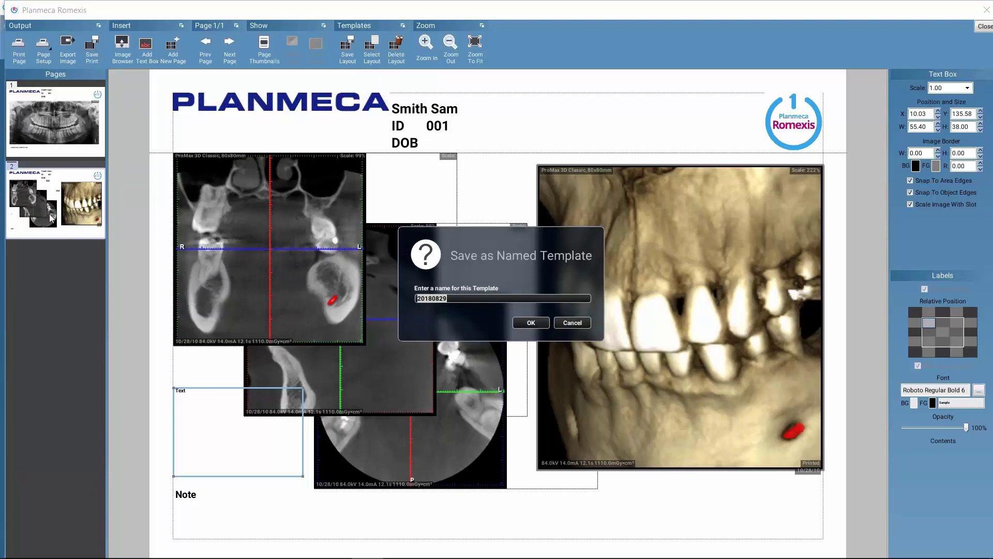
{"action": "key", "text": "BackSpace"}
{"action": "type", "text": "pan_and_cbct"}
{"action": "left_click", "coordinate": [532, 325]}
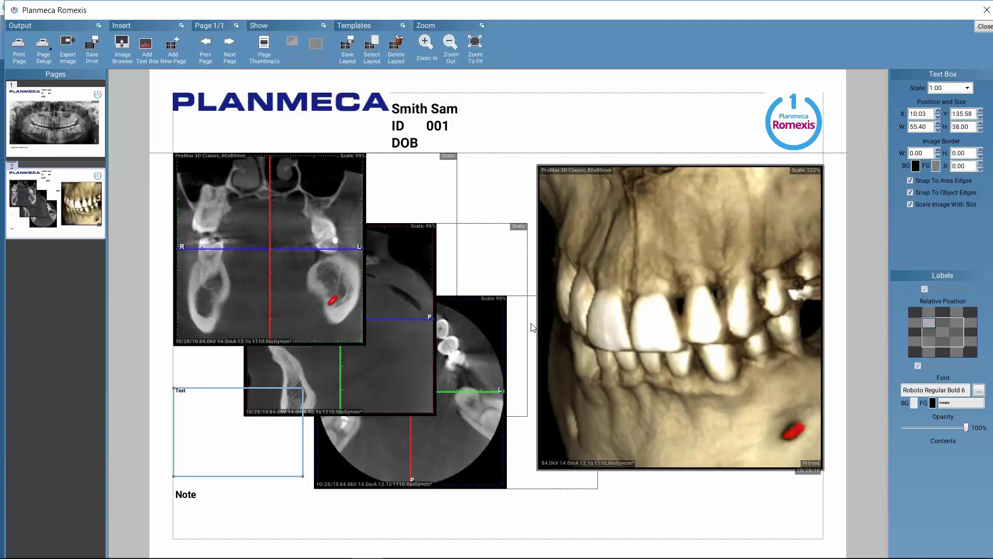
{"action": "left_click", "coordinate": [373, 49]}
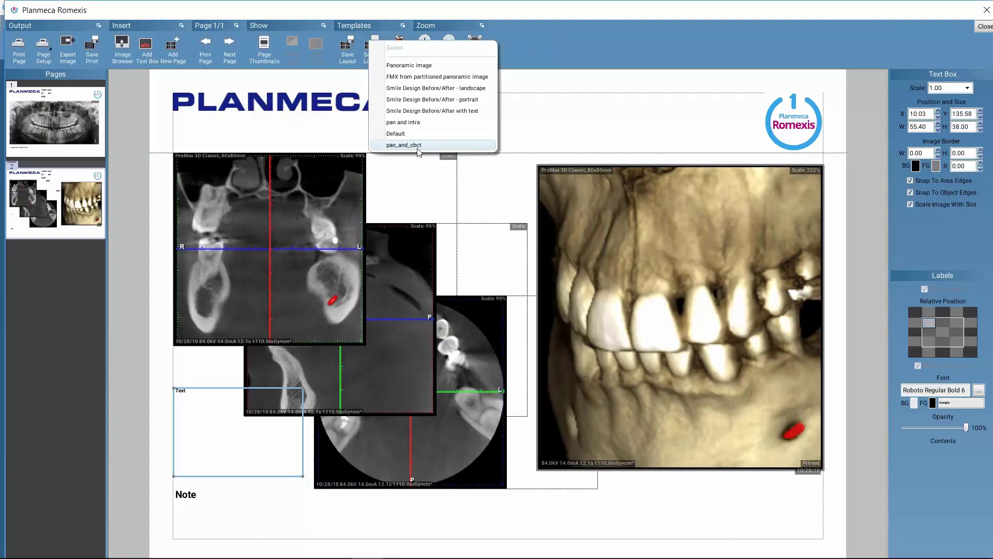
{"action": "left_click", "coordinate": [535, 89]}
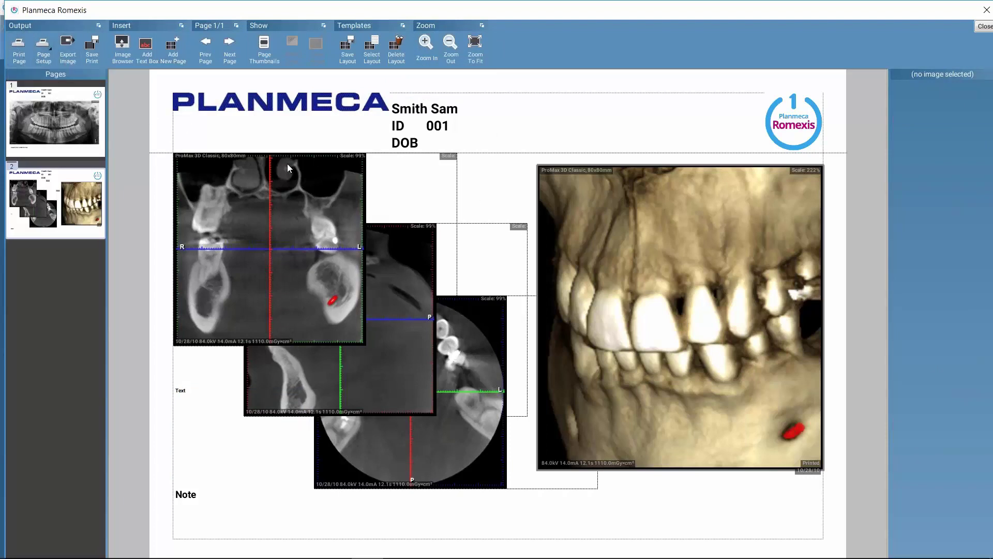
Open the print settings for the pages, cancel printing, and close the Print Editor to return to the 3D volume views
{"action": "left_click", "coordinate": [20, 52]}
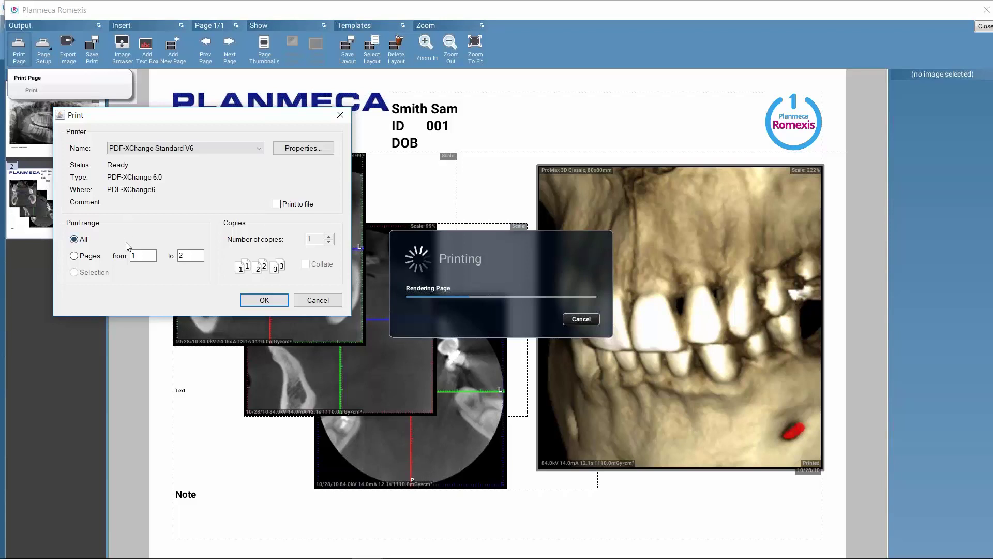
{"action": "left_click", "coordinate": [341, 115]}
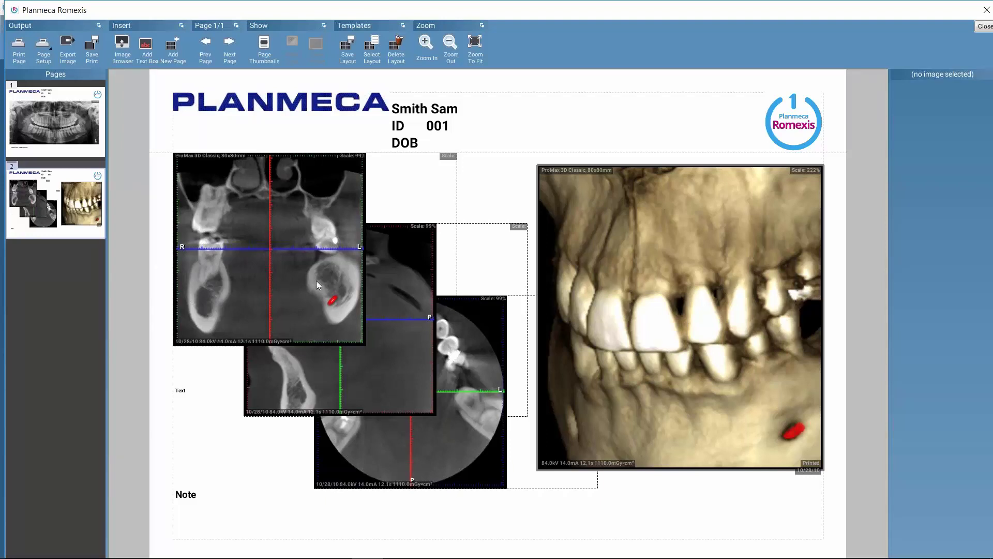
{"action": "left_click", "coordinate": [984, 29]}
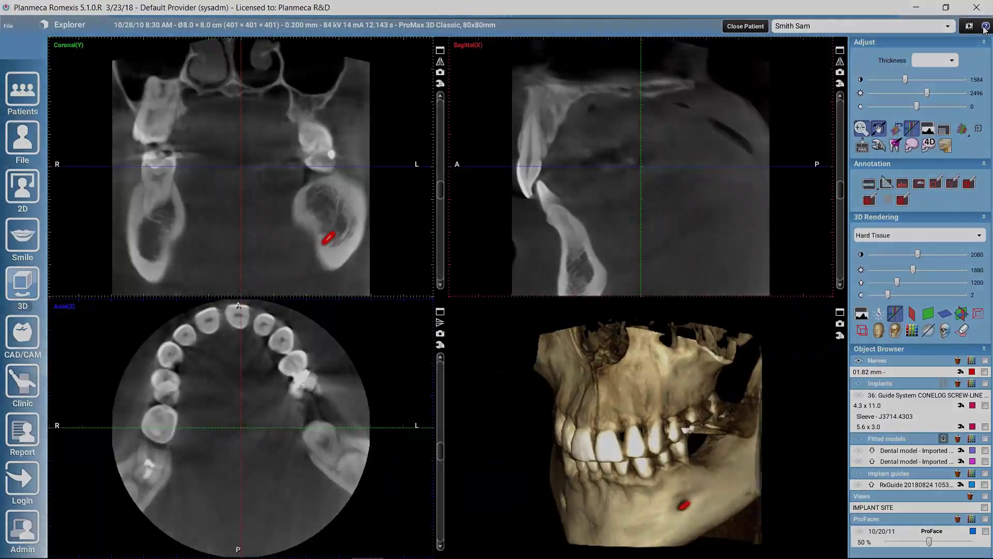